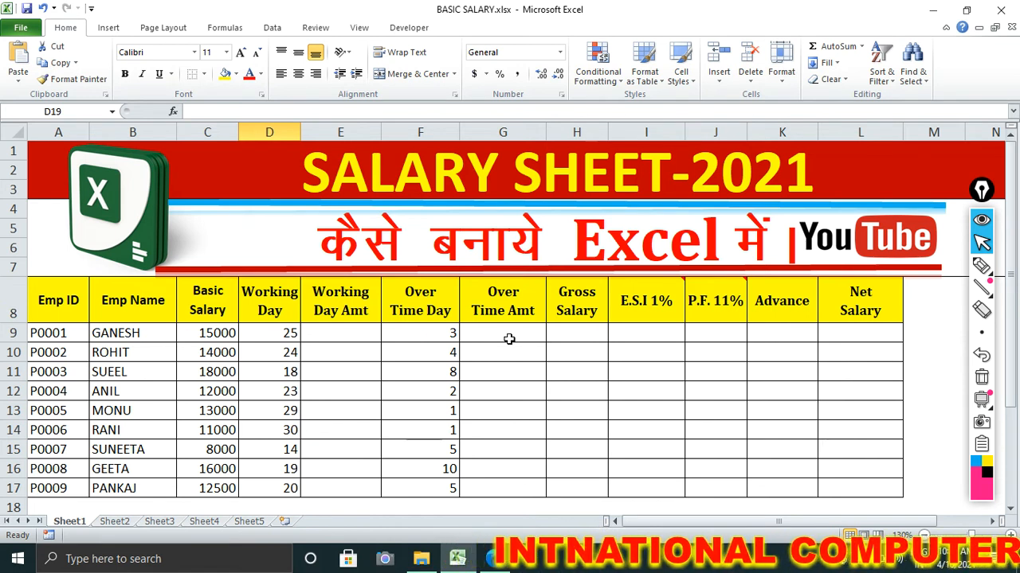
click(364, 331)
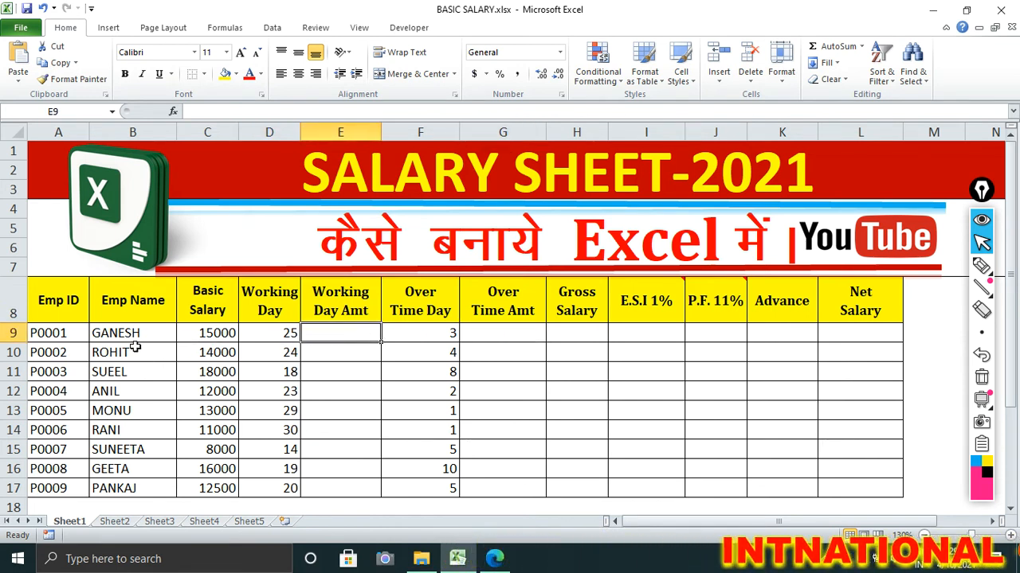
click(564, 337)
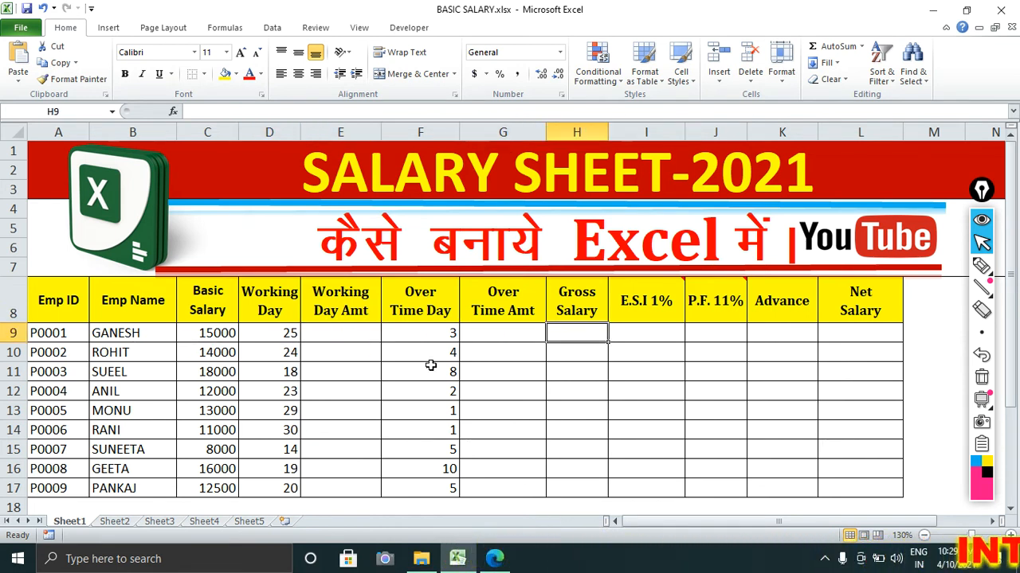
drag(51, 301, 837, 321)
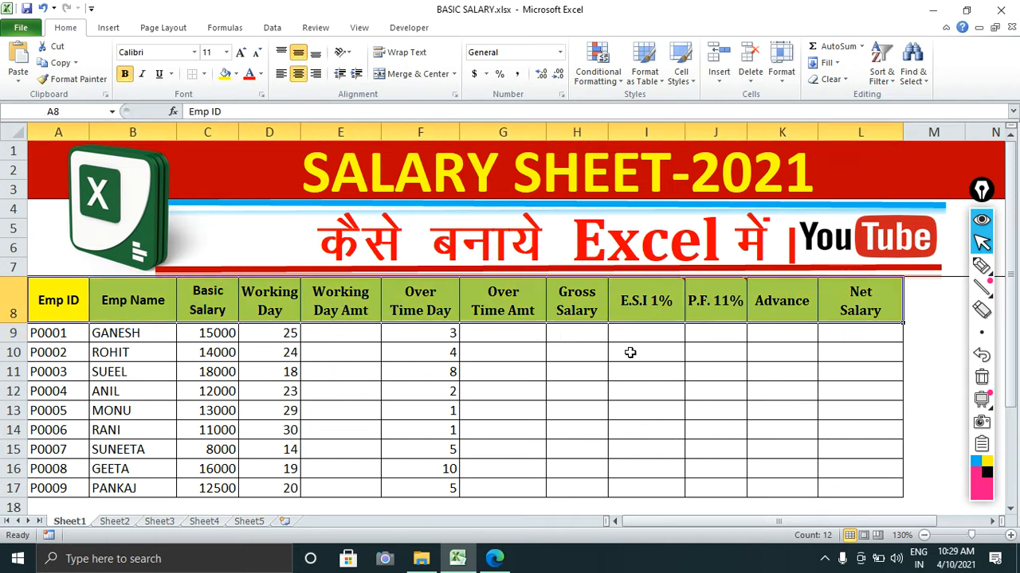
Step: Mark the table headings from Emp ID through Gross Salary with freehand pen underlines and tick marks
click(980, 271)
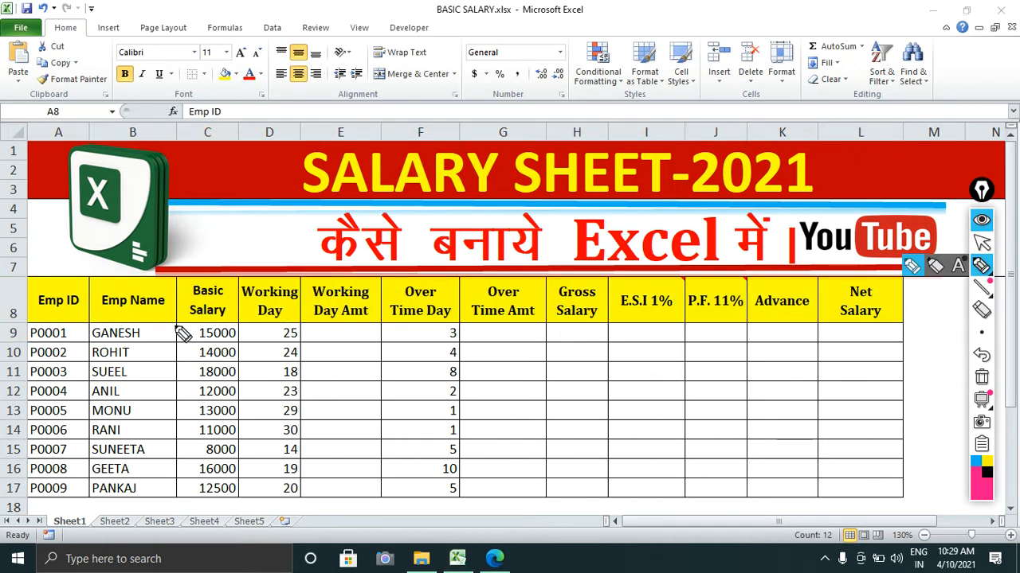
mouse_move(44, 317)
mouse_down()
mouse_move(282, 315)
mouse_move(244, 337)
mouse_move(263, 329)
mouse_up()
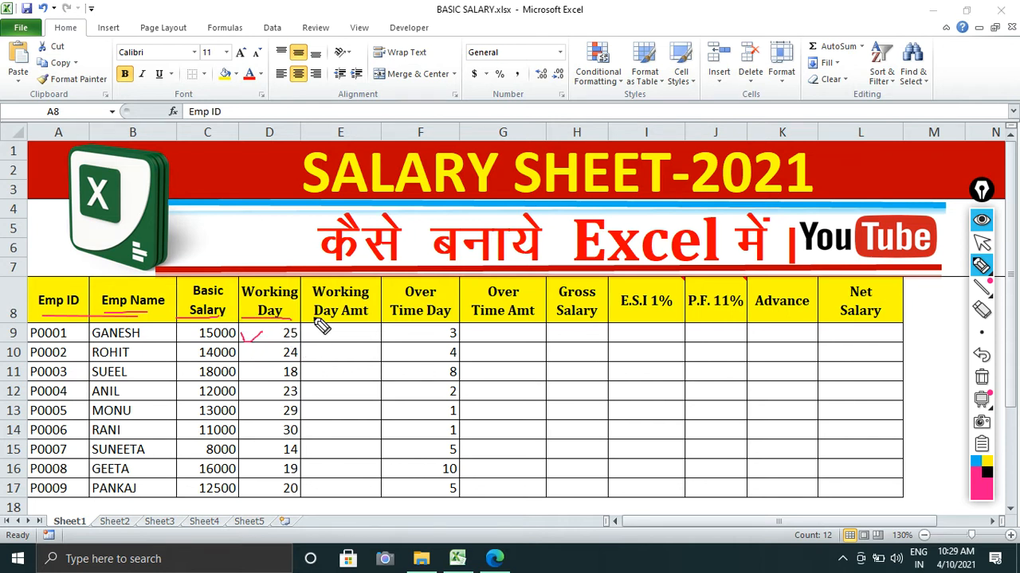
drag(315, 317, 366, 316)
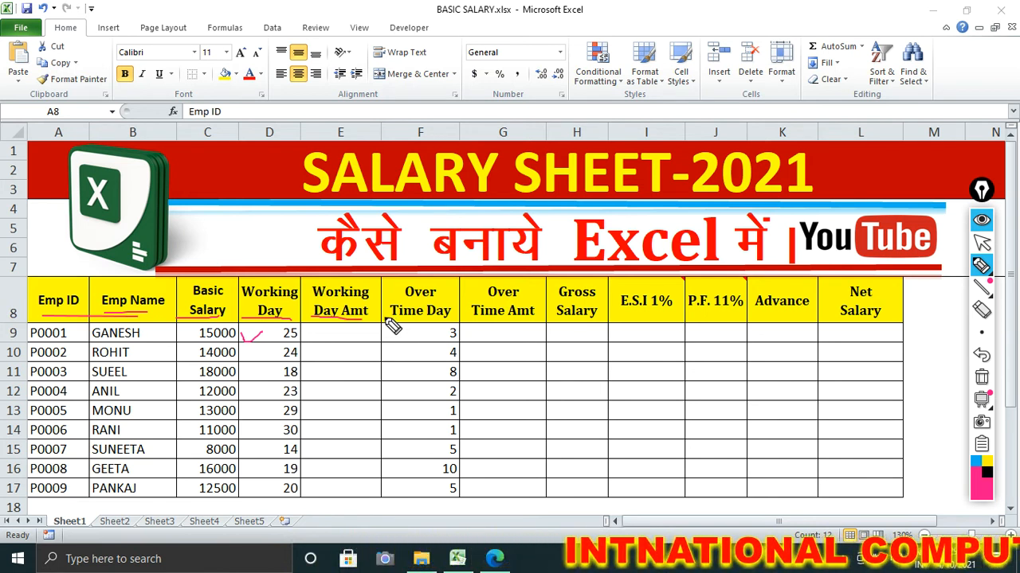
drag(384, 320, 462, 320)
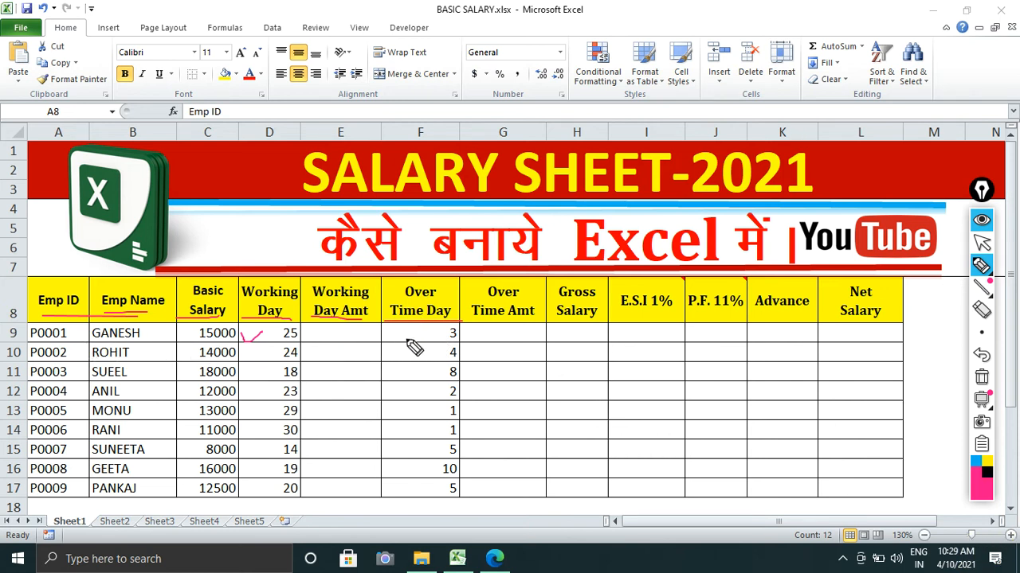
mouse_move(403, 330)
mouse_down()
mouse_move(416, 341)
mouse_move(430, 329)
mouse_up()
drag(487, 333, 590, 330)
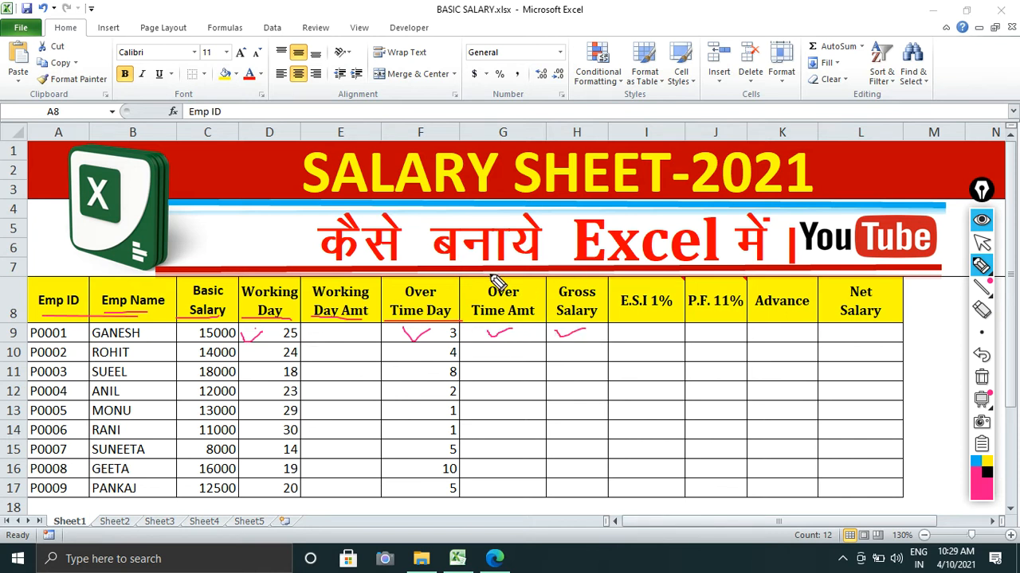
click(981, 242)
Step: Examine the E.S.I 1%, P.F. 11%, Advance and Net Salary columns, including the heading comments, and clear the pen marks
click(665, 297)
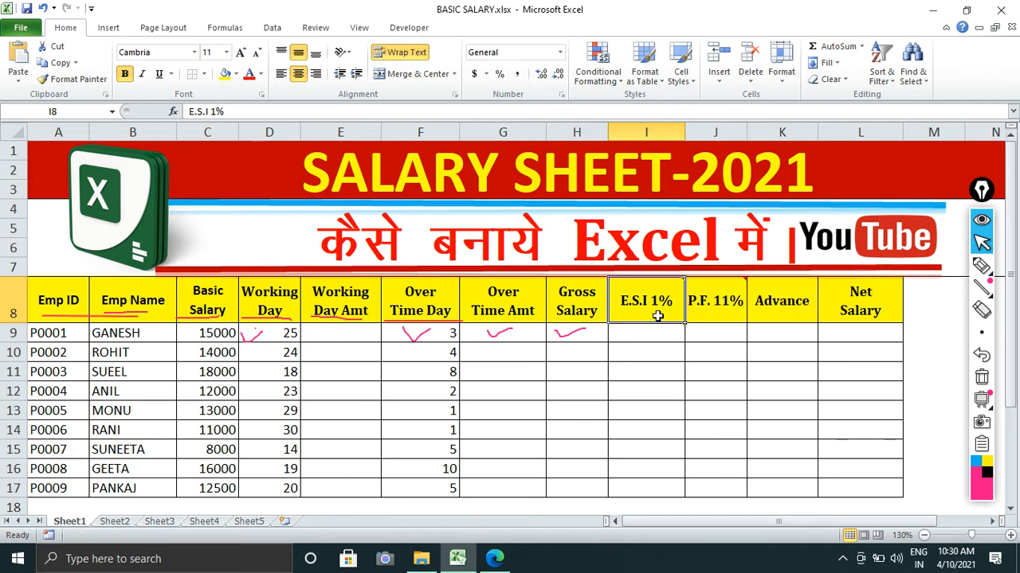
mouse_move(658, 317)
mouse_move(705, 318)
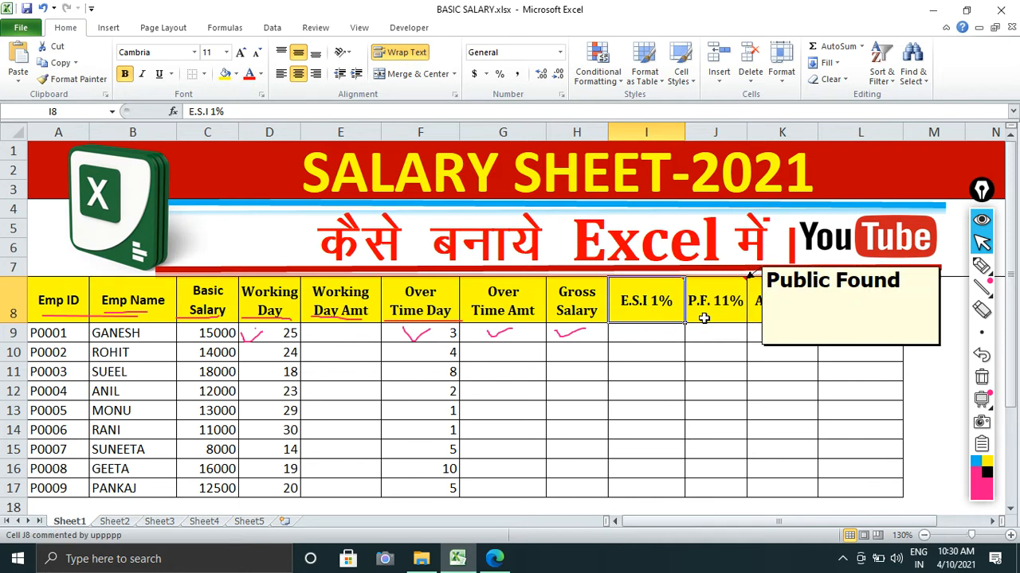
click(704, 318)
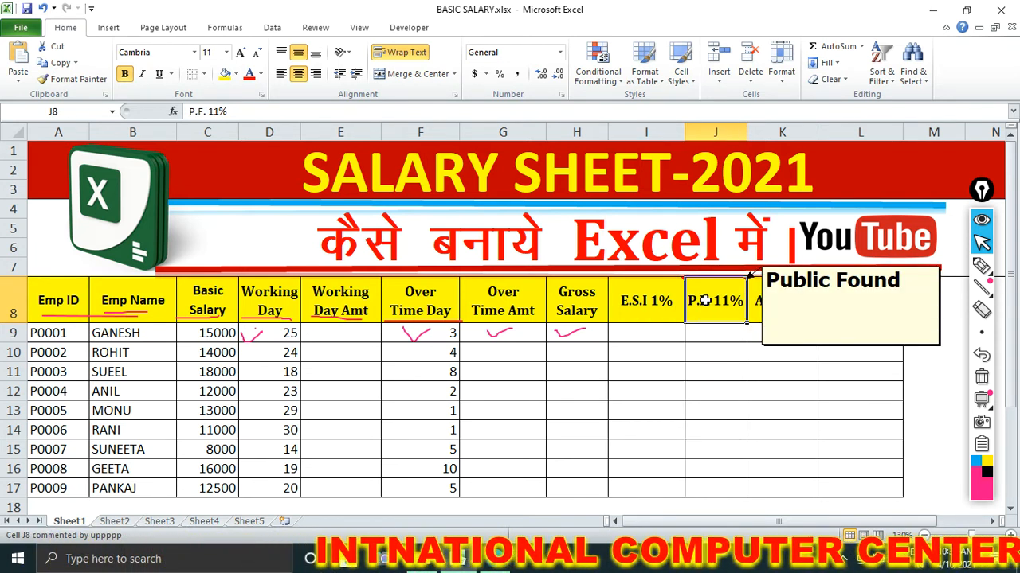
click(784, 328)
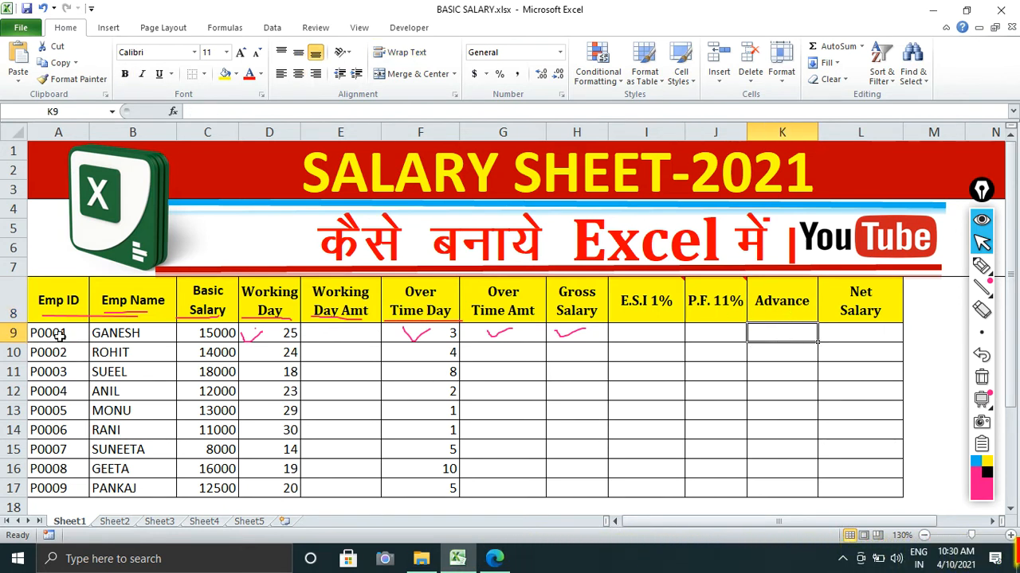
drag(68, 333, 775, 332)
click(765, 328)
drag(841, 294, 849, 334)
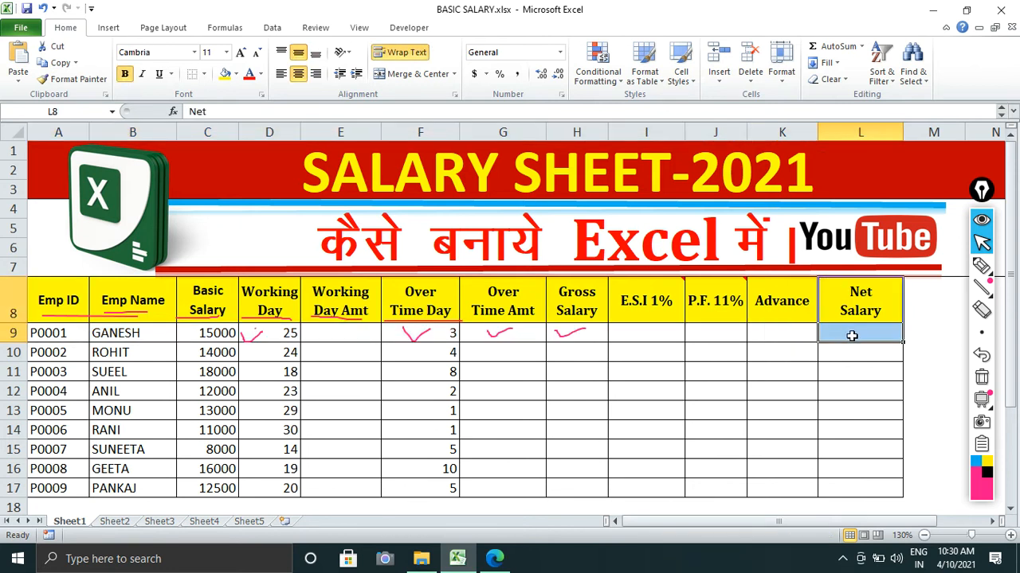
click(849, 335)
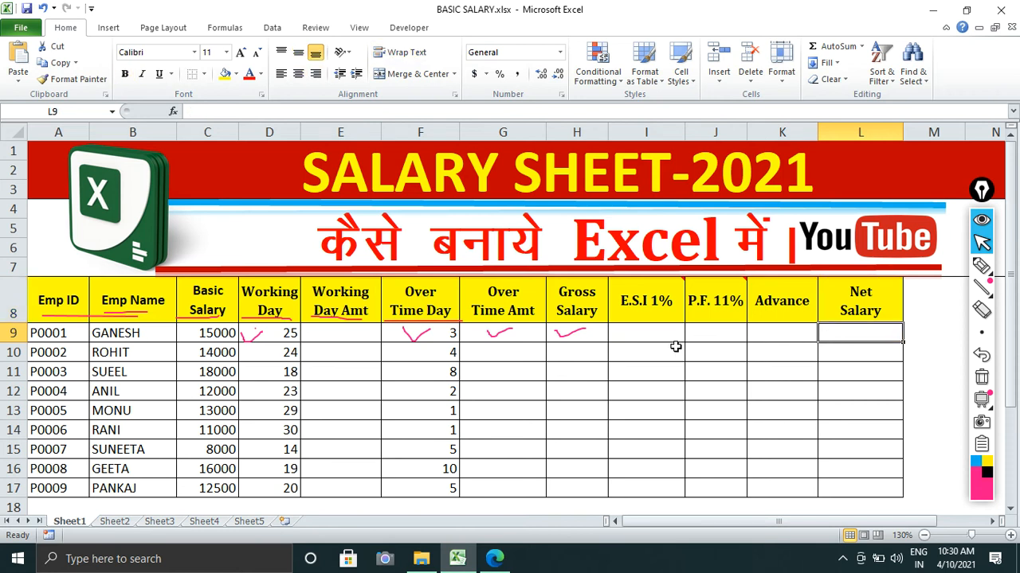
click(981, 382)
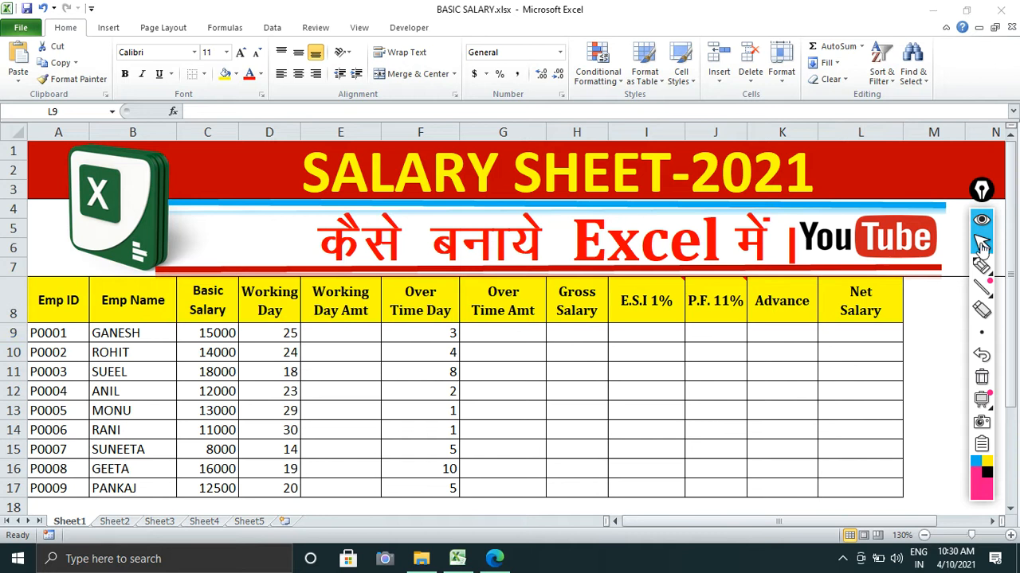
Step: Calculate the first employee's Working Day Amt in E9 with the formula =D9*500
click(337, 335)
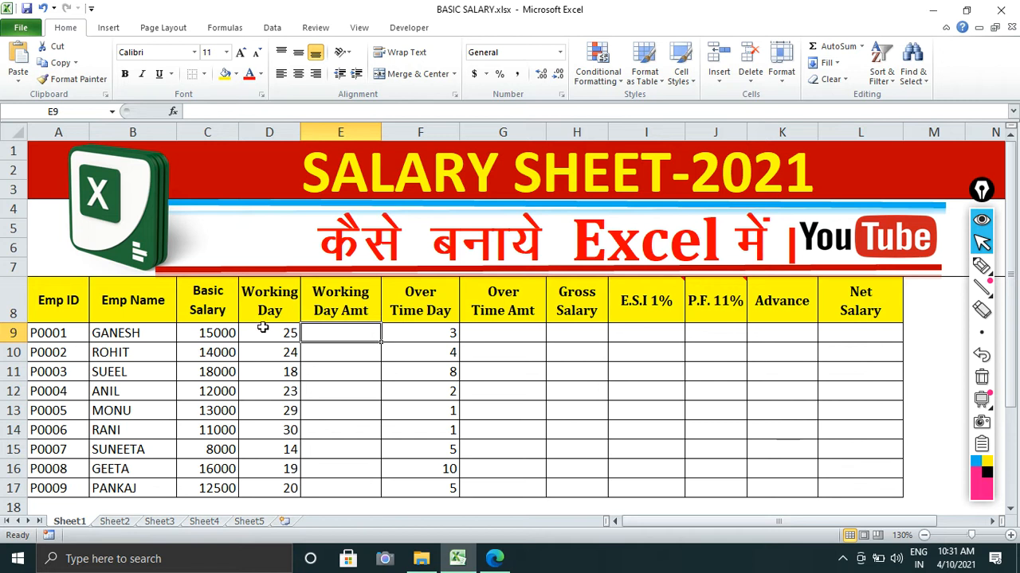
click(195, 334)
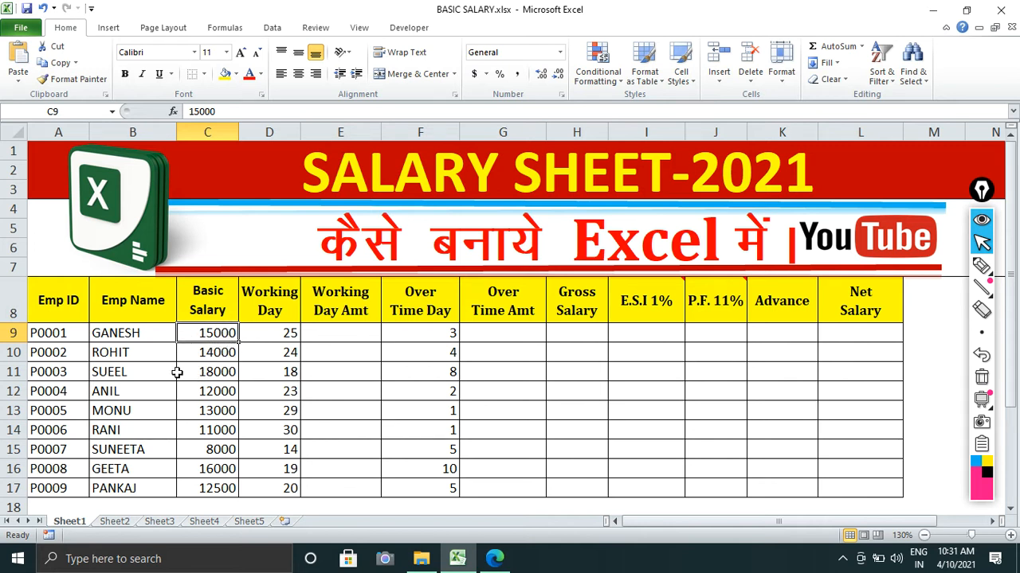
click(335, 339)
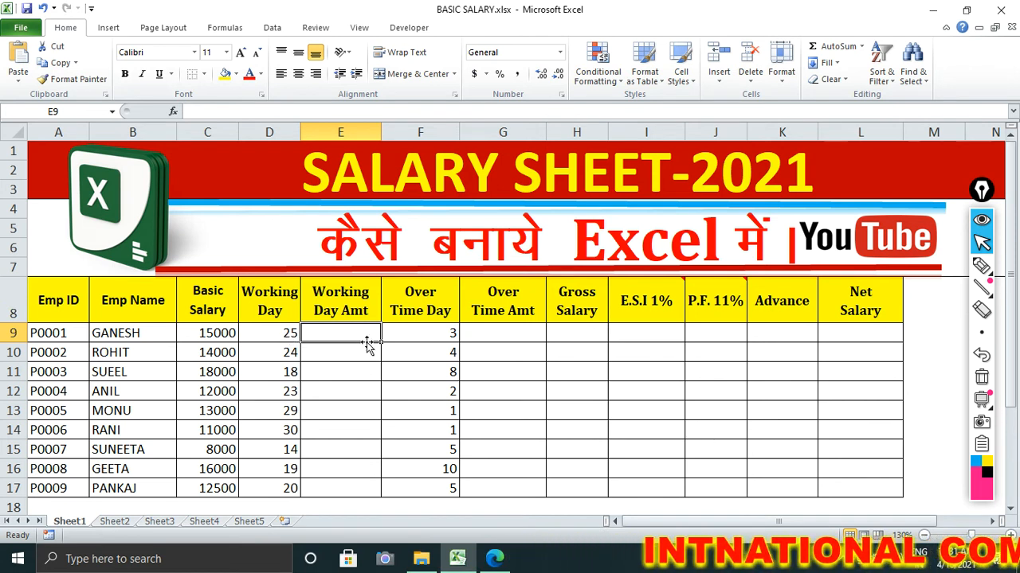
text(=)
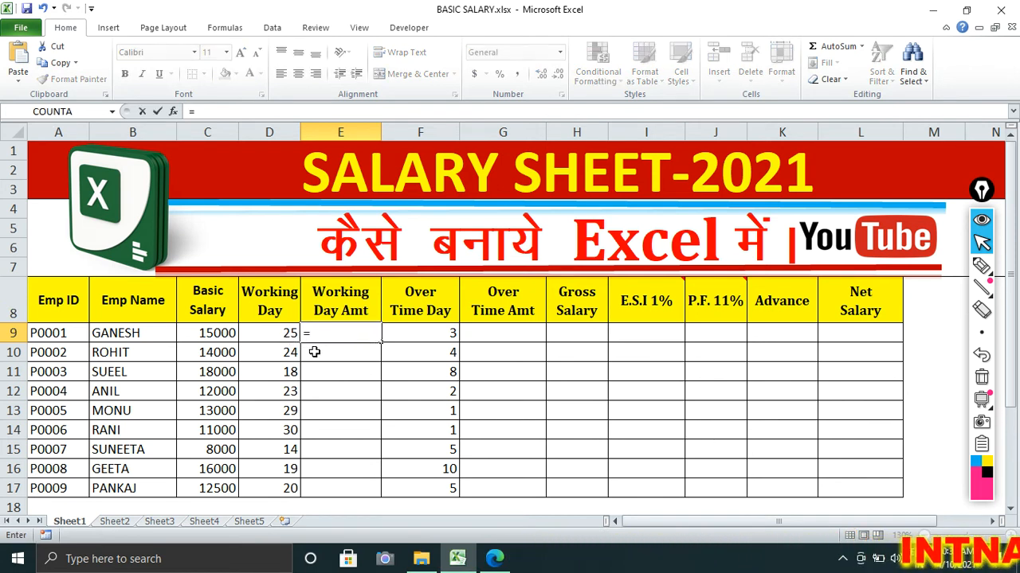
click(264, 336)
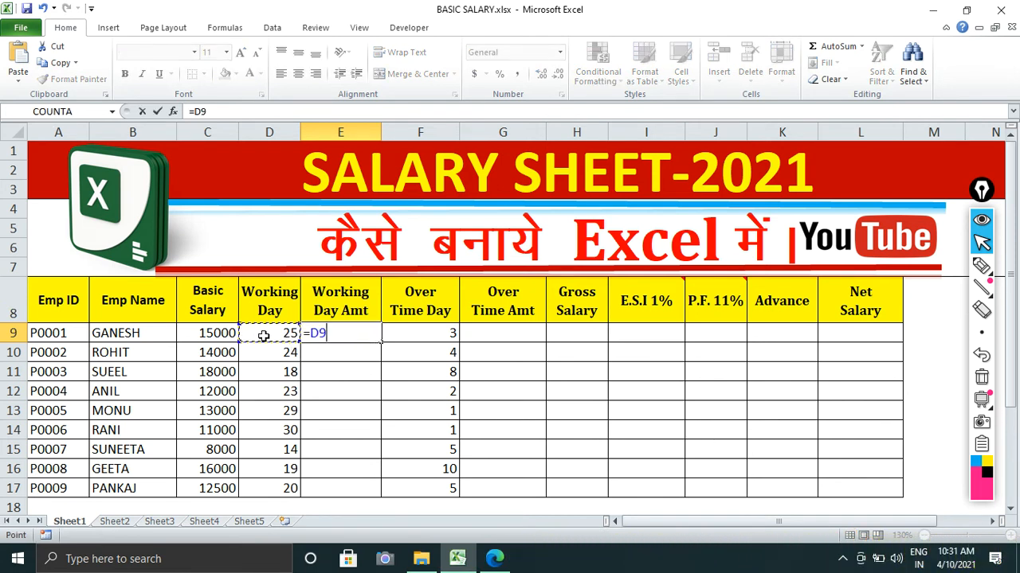
text(*500)
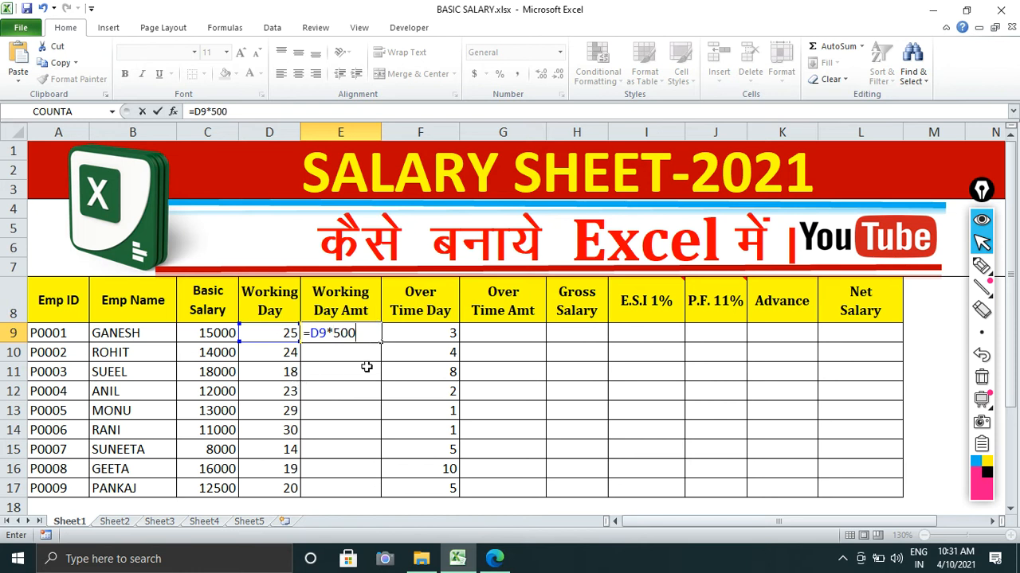
key(Return)
click(369, 333)
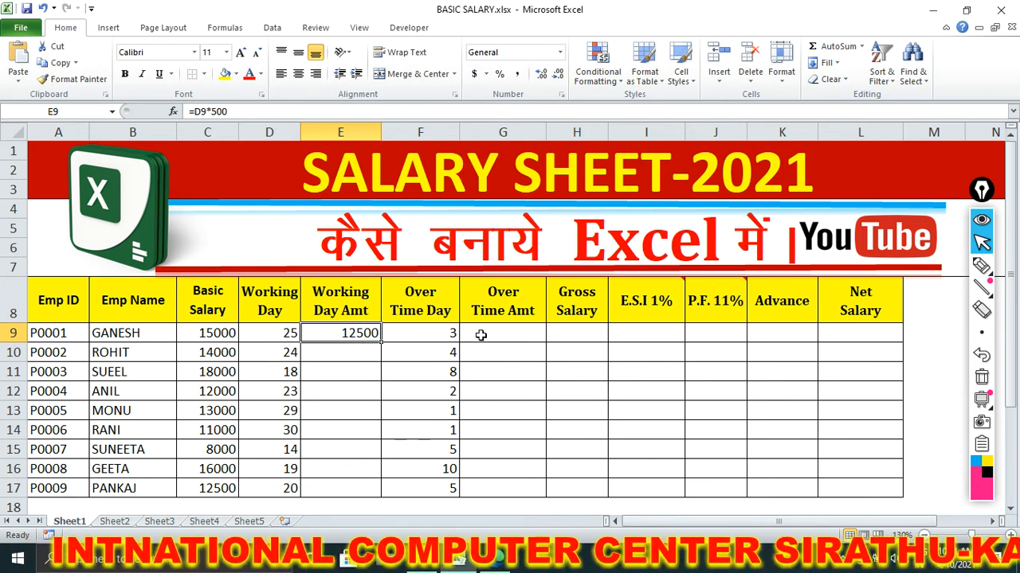
Step: Calculate the first employee's Over Time Amt in G9 with the formula =F9*500
click(436, 337)
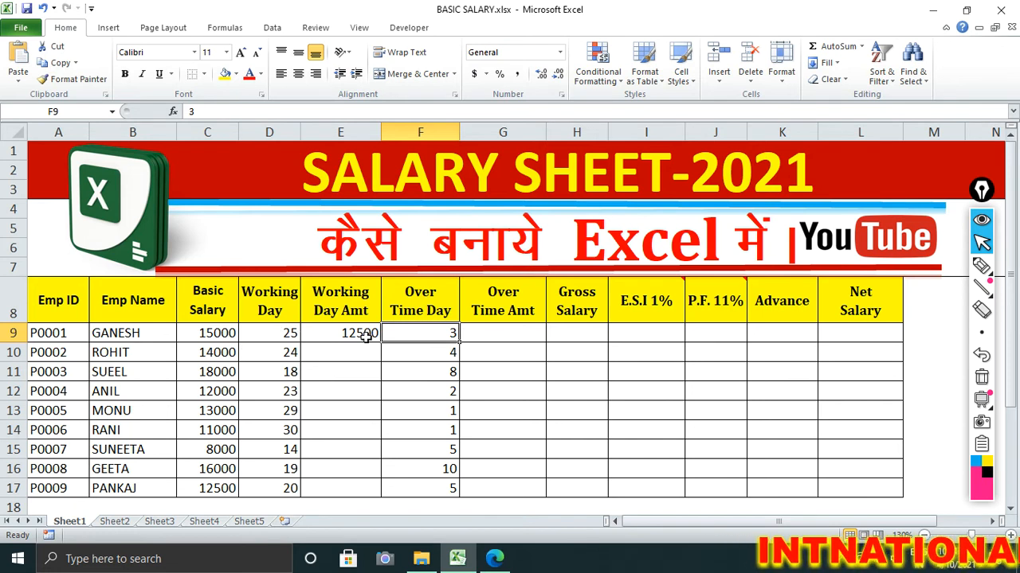
click(507, 333)
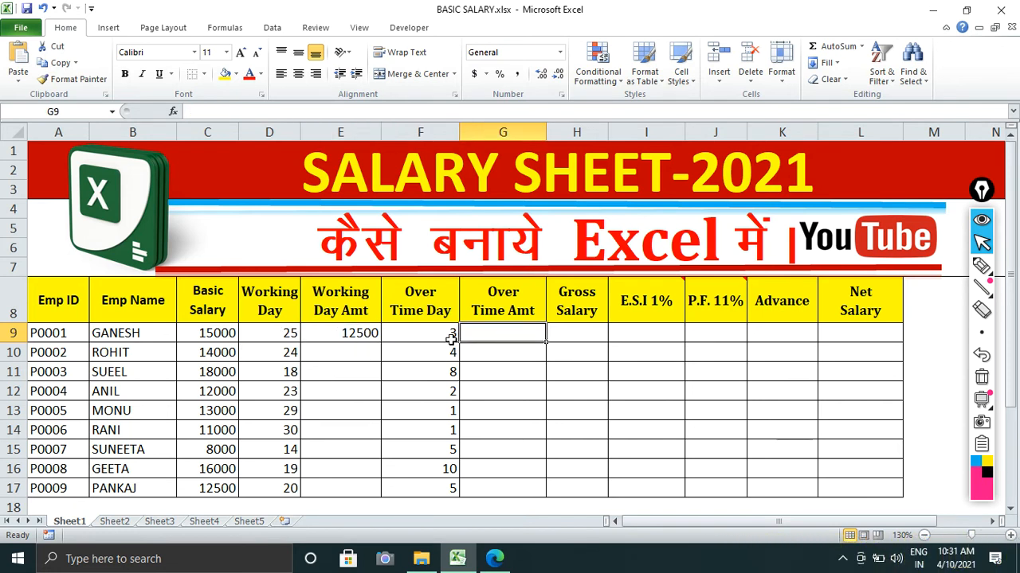
click(451, 336)
click(478, 333)
click(437, 333)
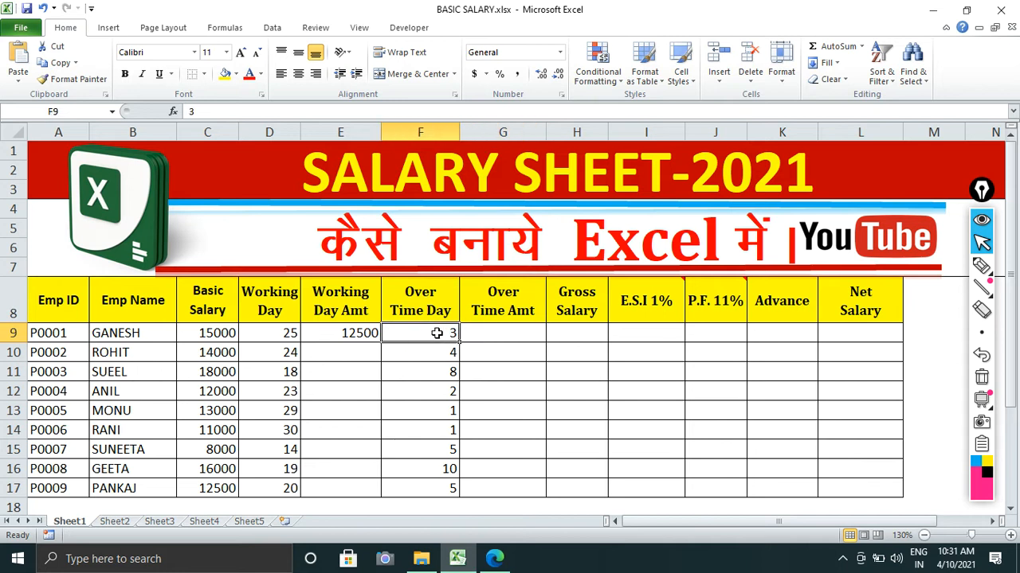
click(481, 333)
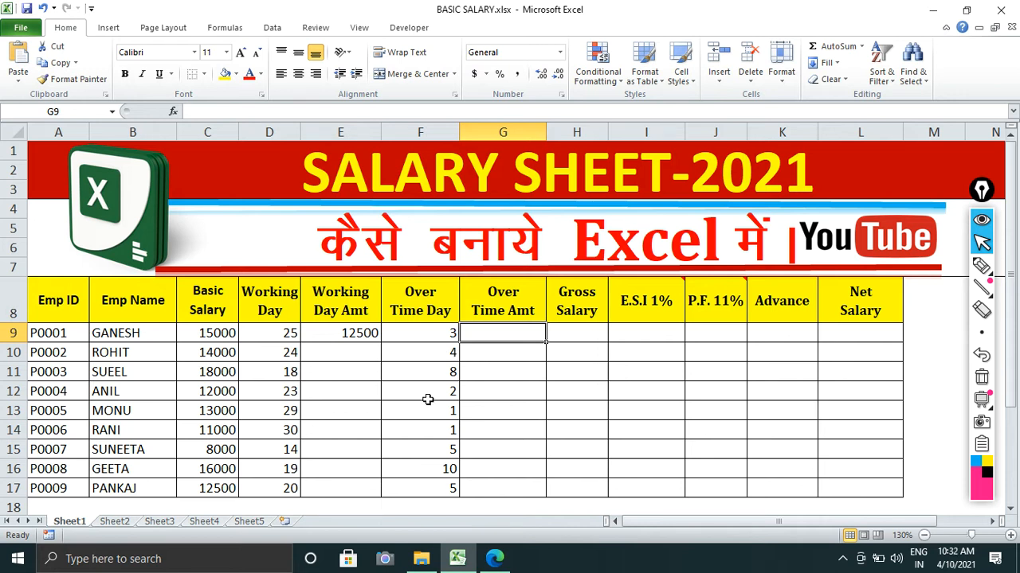
text(=)
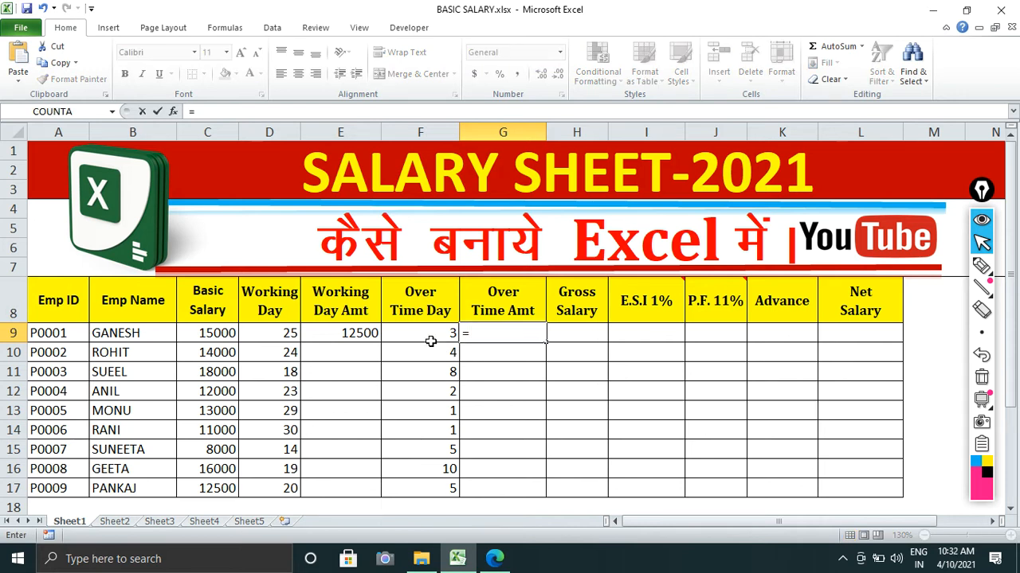
click(429, 338)
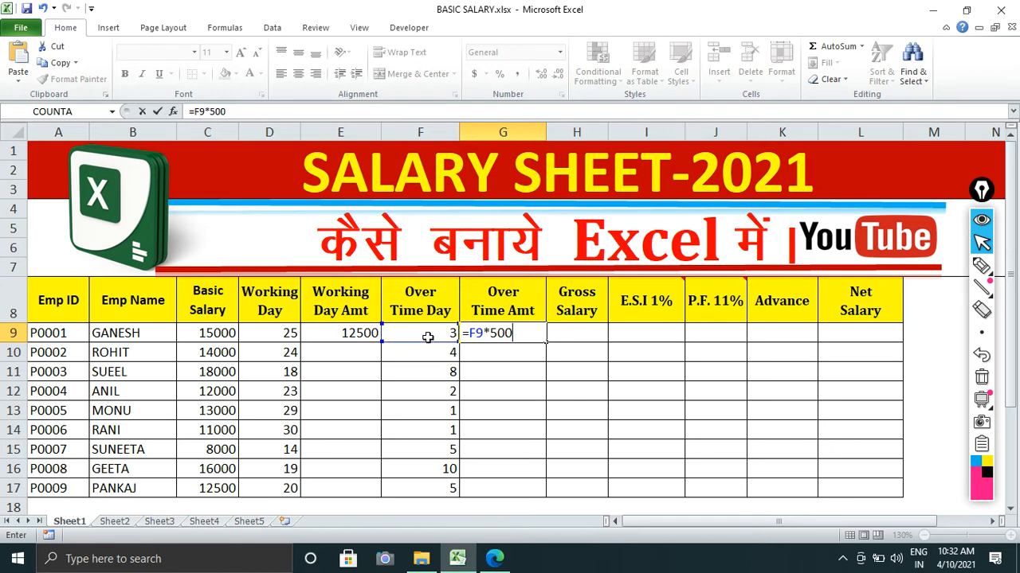
key(Return)
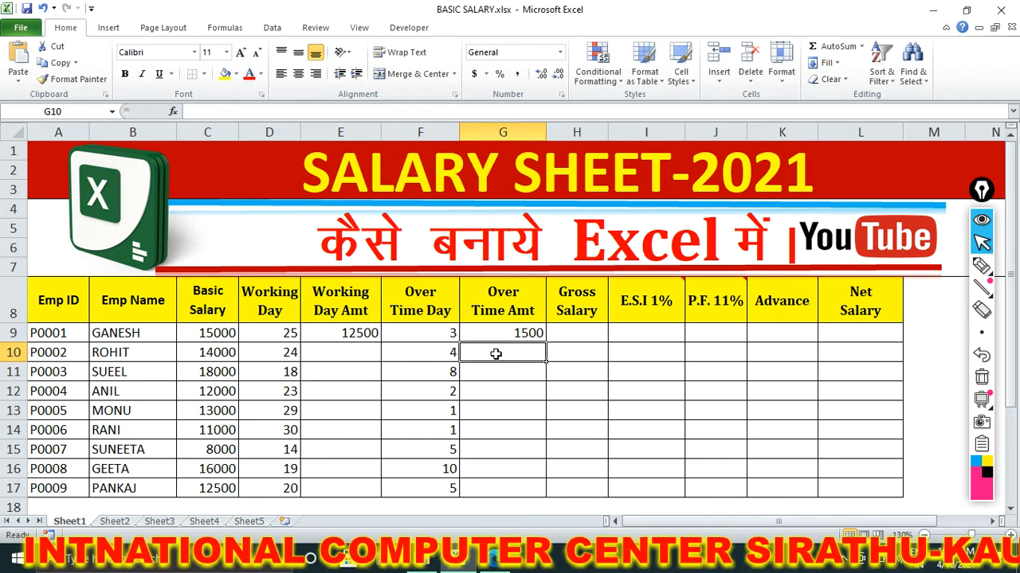
click(514, 333)
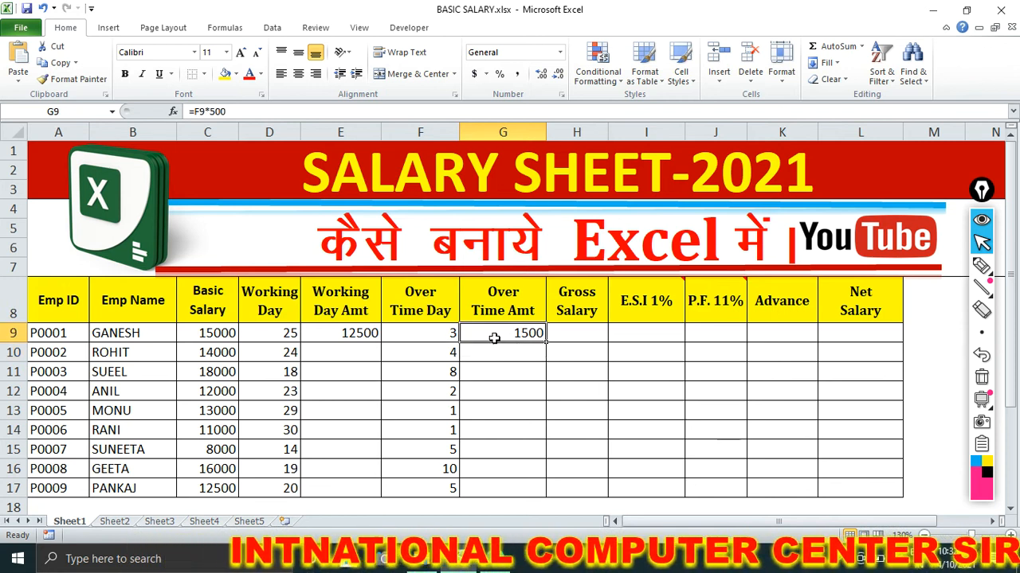
Step: Calculate the first employee's Gross Salary in H9 by adding both pay amounts with the formula =E9+G9
click(571, 335)
text(=)
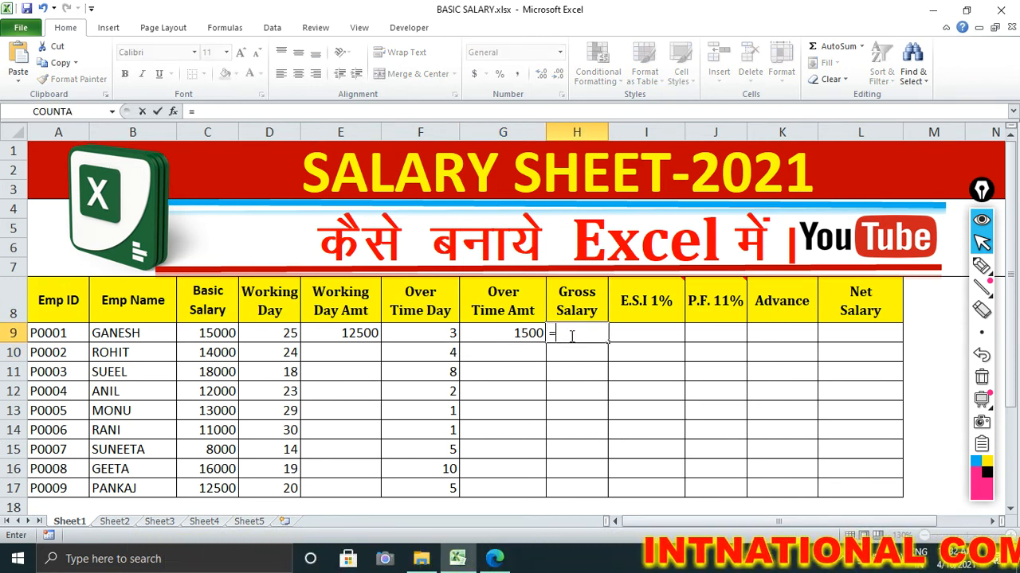
click(333, 329)
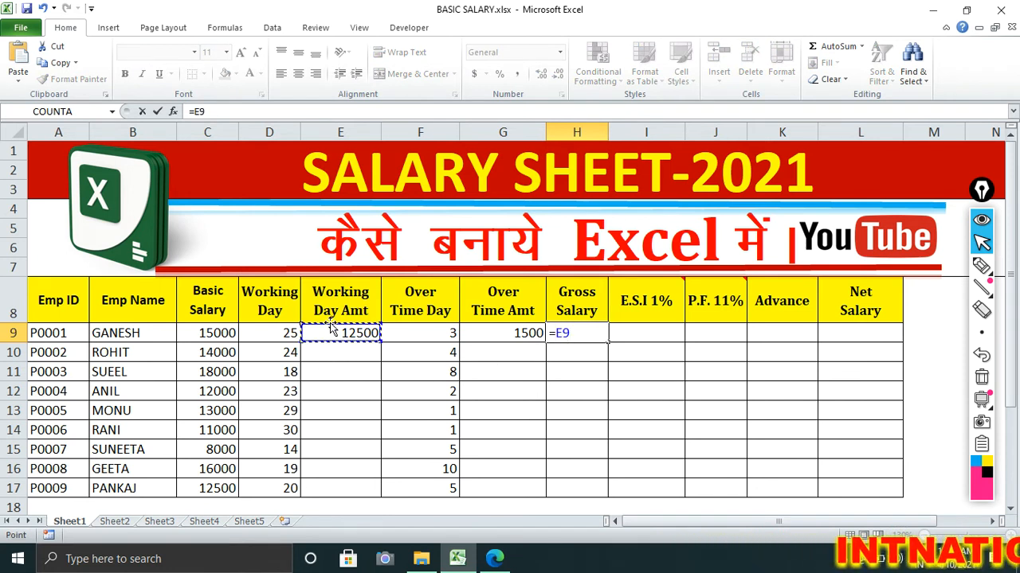
text(+)
click(497, 341)
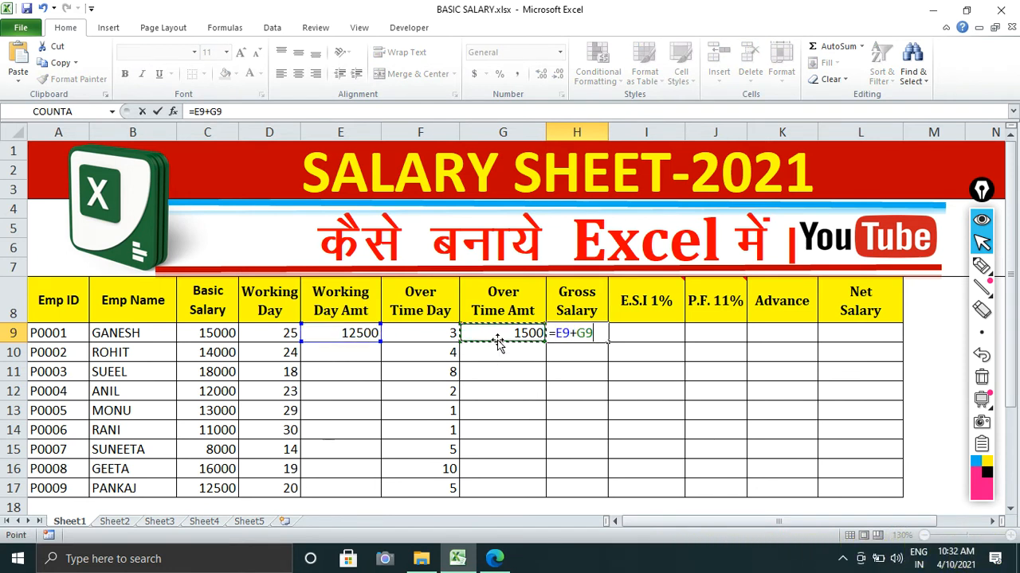
key(Return)
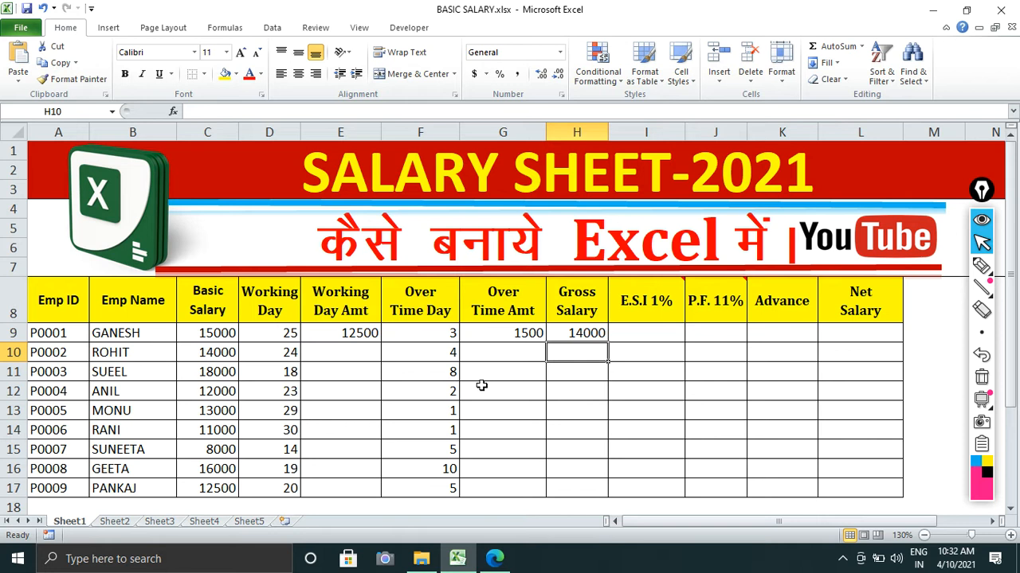
click(586, 337)
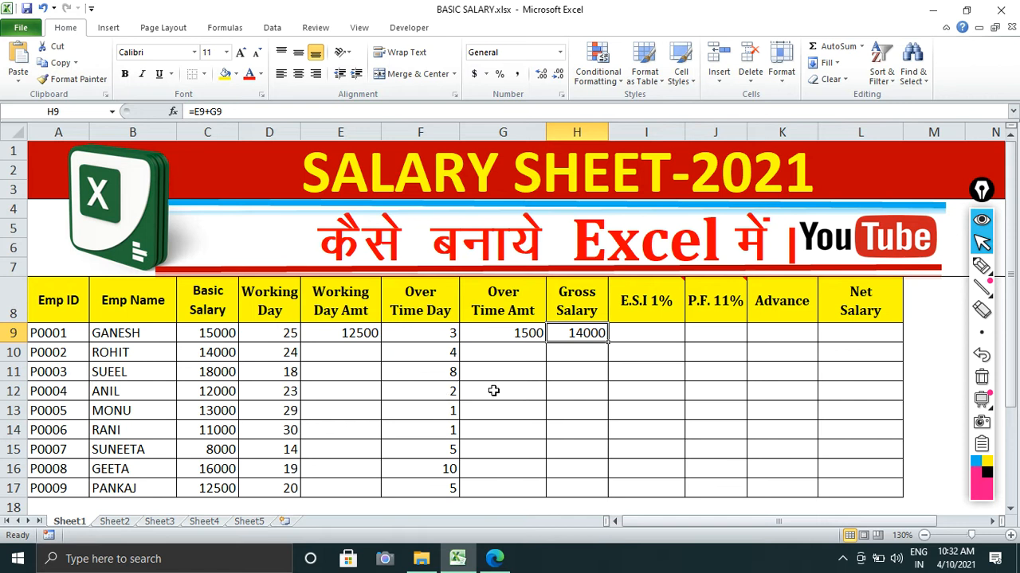
Step: Calculate the first employee's E.S.I in I9 as 1% of the gross salary with the formula =H9*1%
click(629, 334)
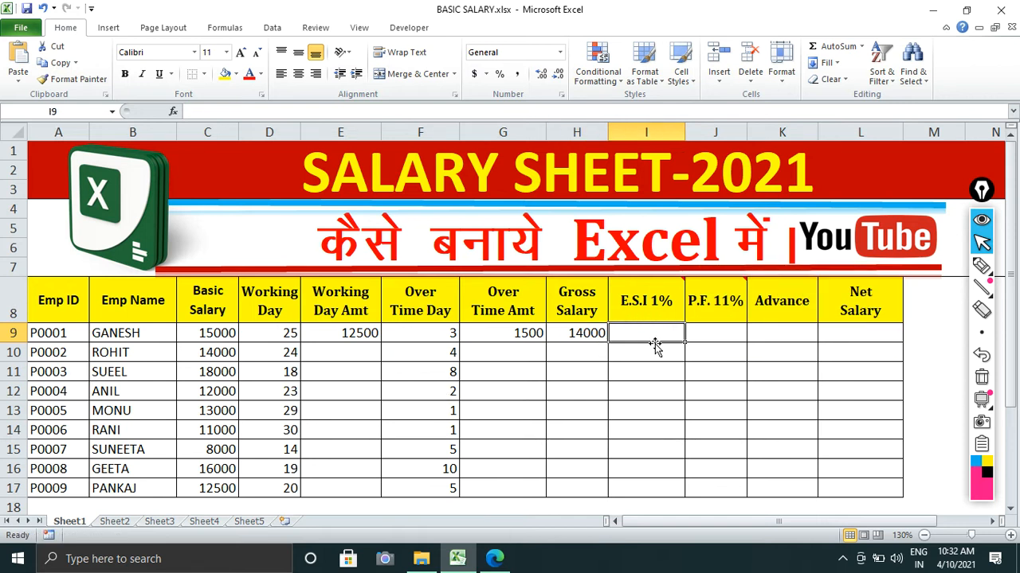
text(=)
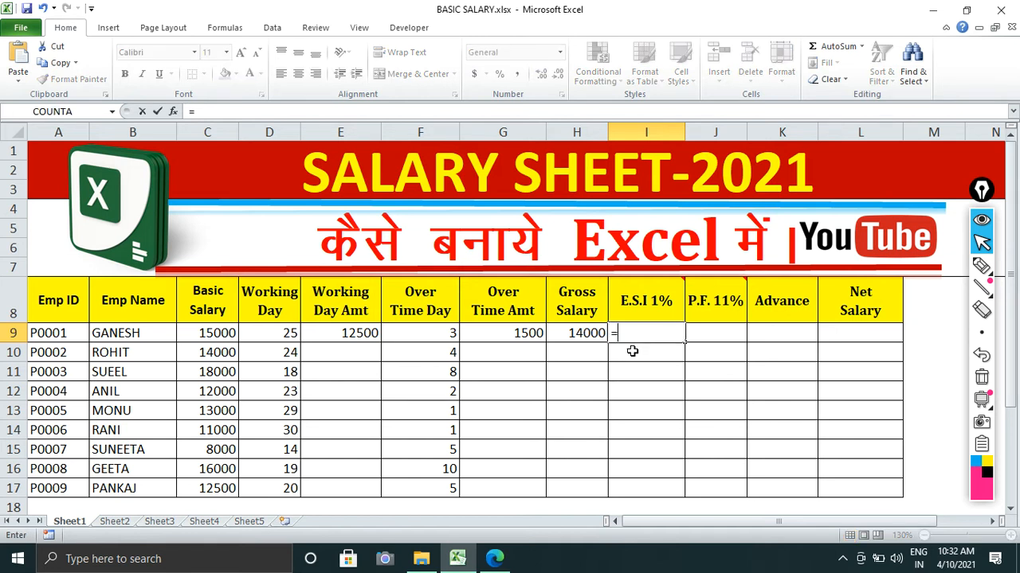
click(580, 334)
text(*)
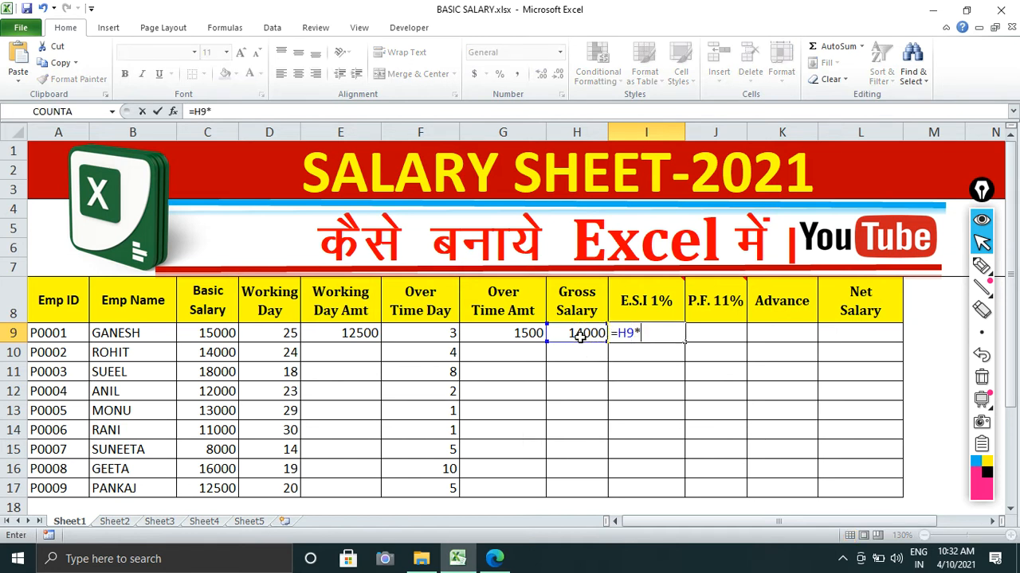
text(1%)
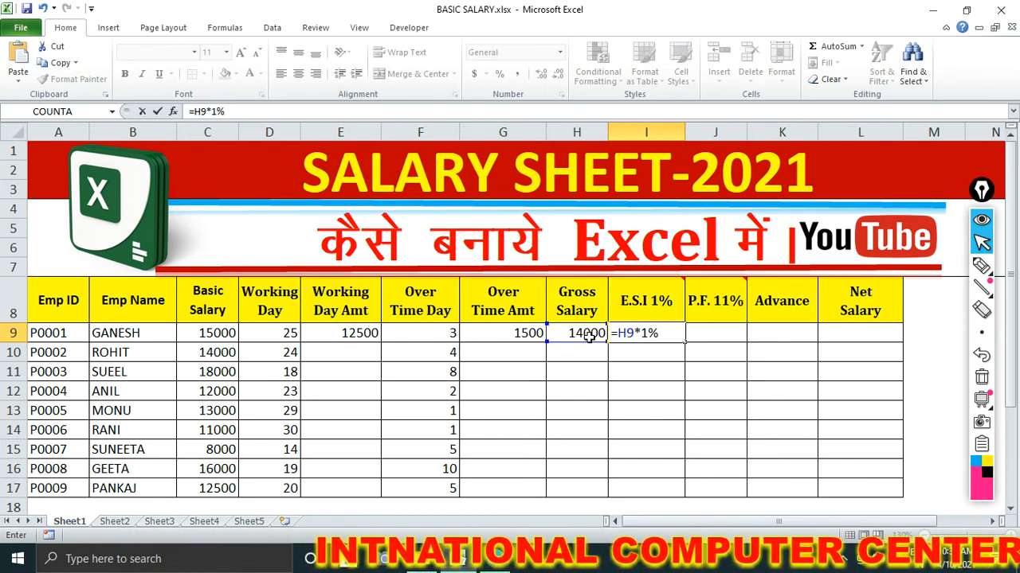
key(Return)
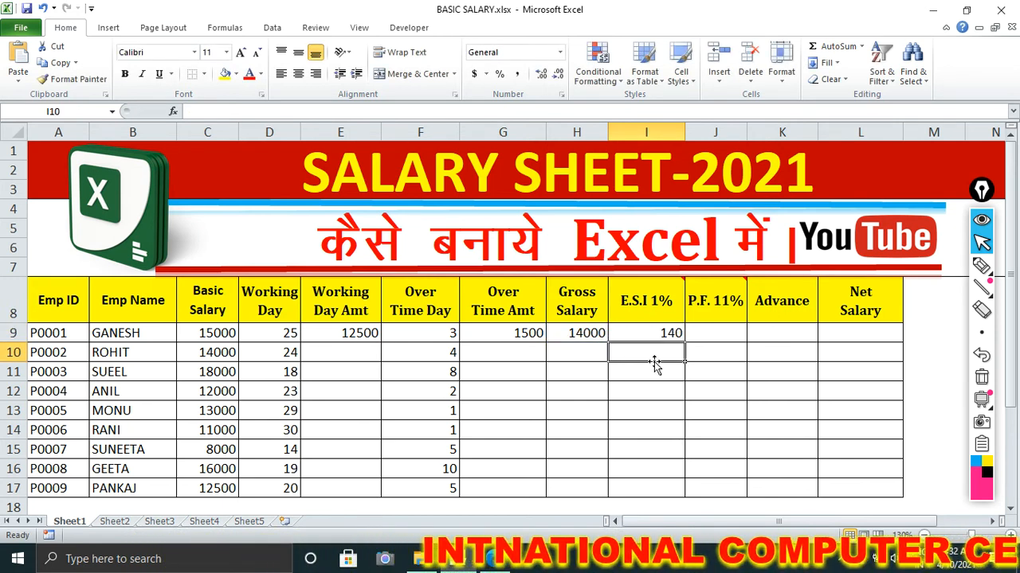
click(654, 332)
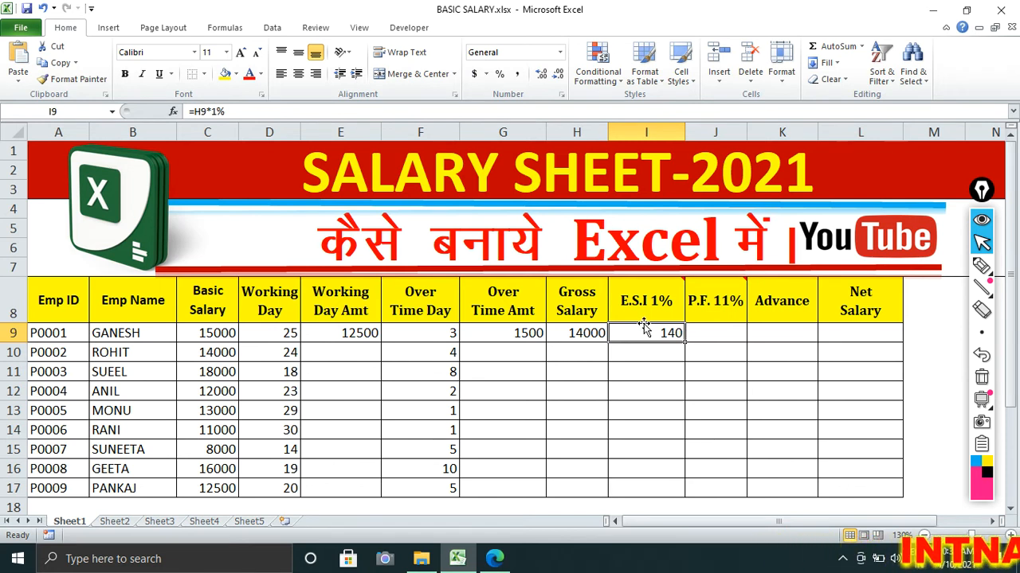
Step: Calculate the first employee's P.F. in J9 as 11% of the gross salary with the formula =H9*11%
click(715, 335)
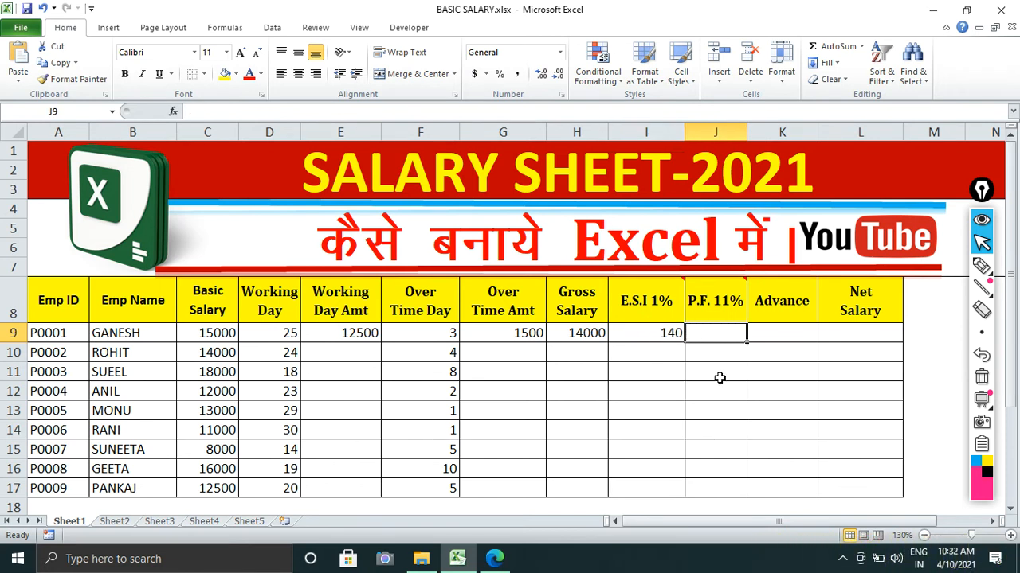
text(=)
click(568, 334)
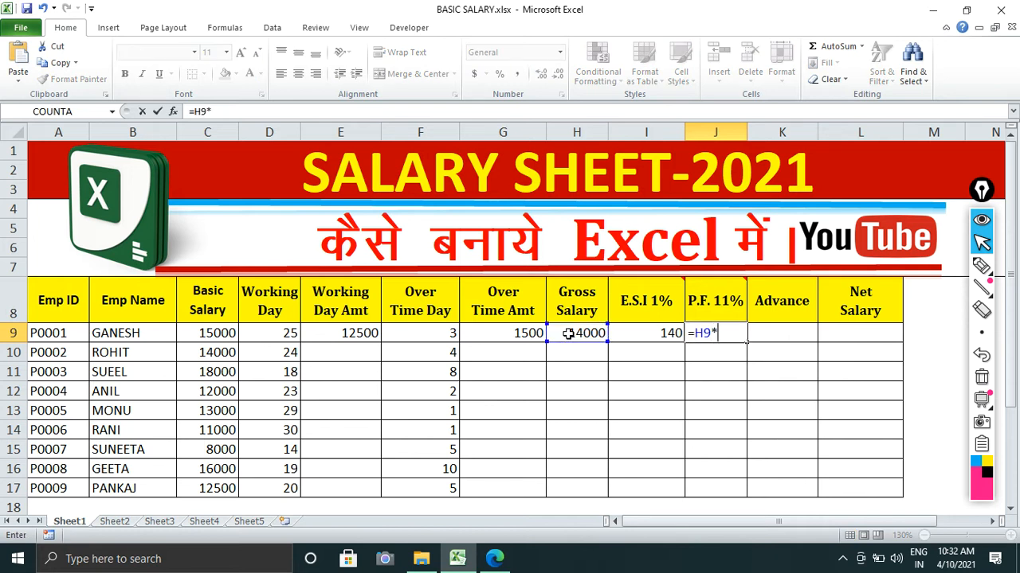
text(*11%)
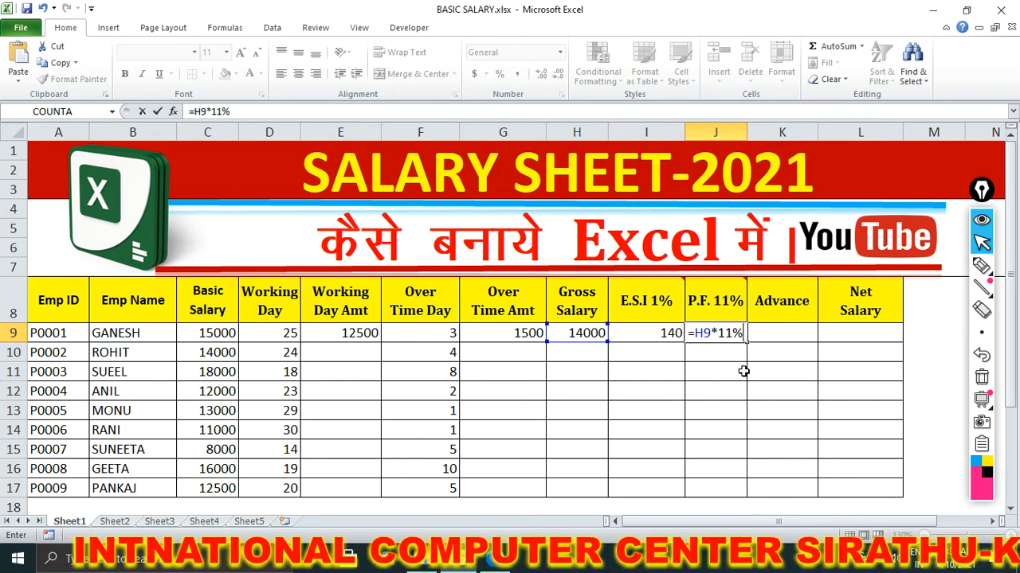
key(Return)
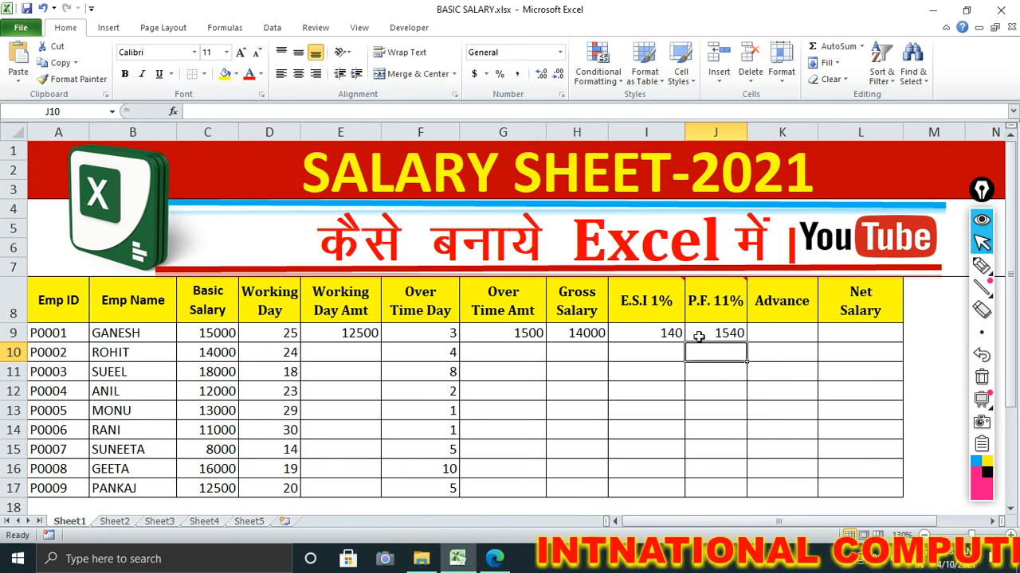
Step: Enter an Advance of 500 for the first employee in K9
click(760, 336)
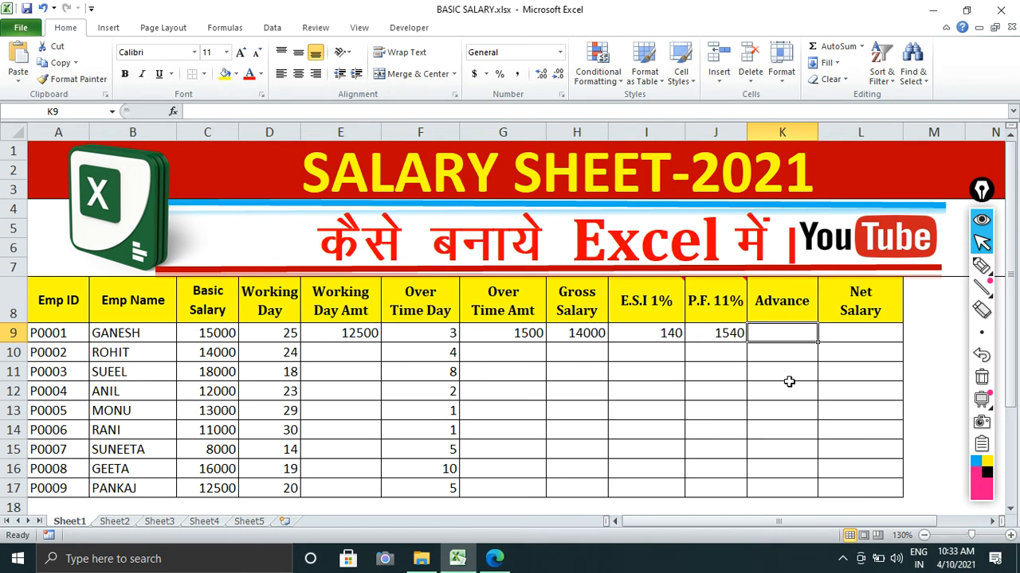
text(500)
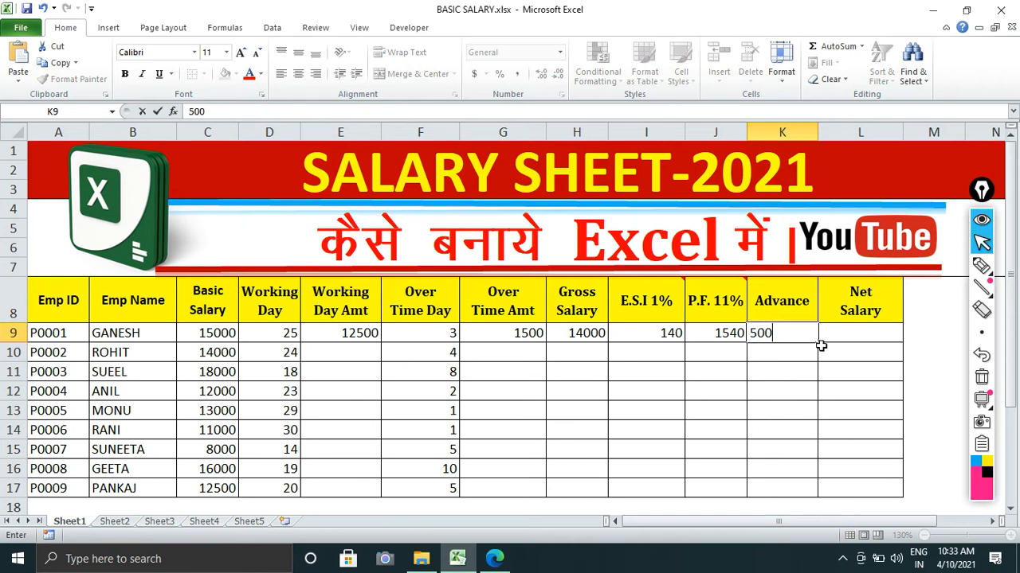
click(827, 339)
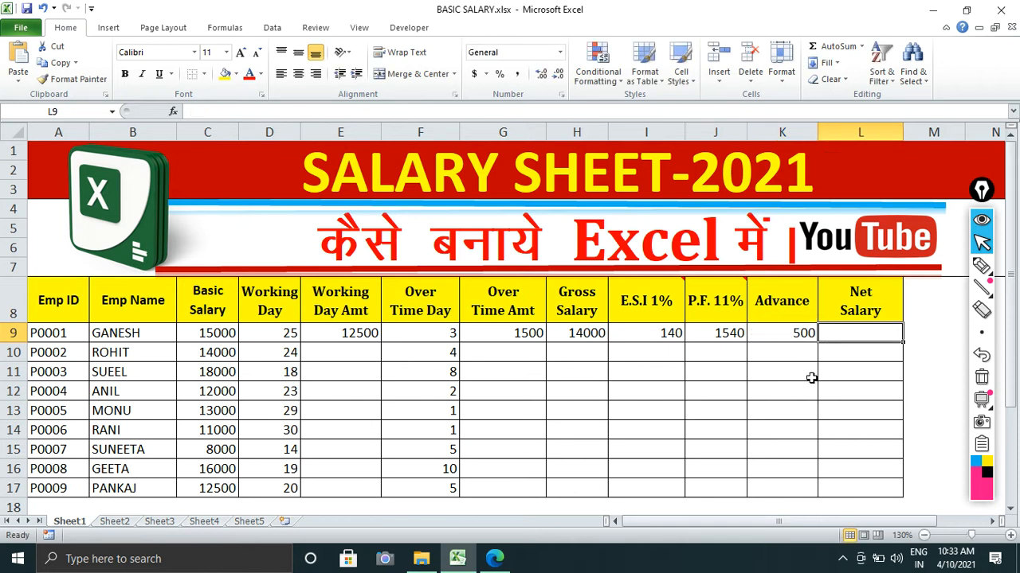
Step: Calculate the first employee's Net Salary in L9 by subtracting E.S.I, P.F. and Advance from Gross Salary with =H9-I9-J9-K9
text(=)
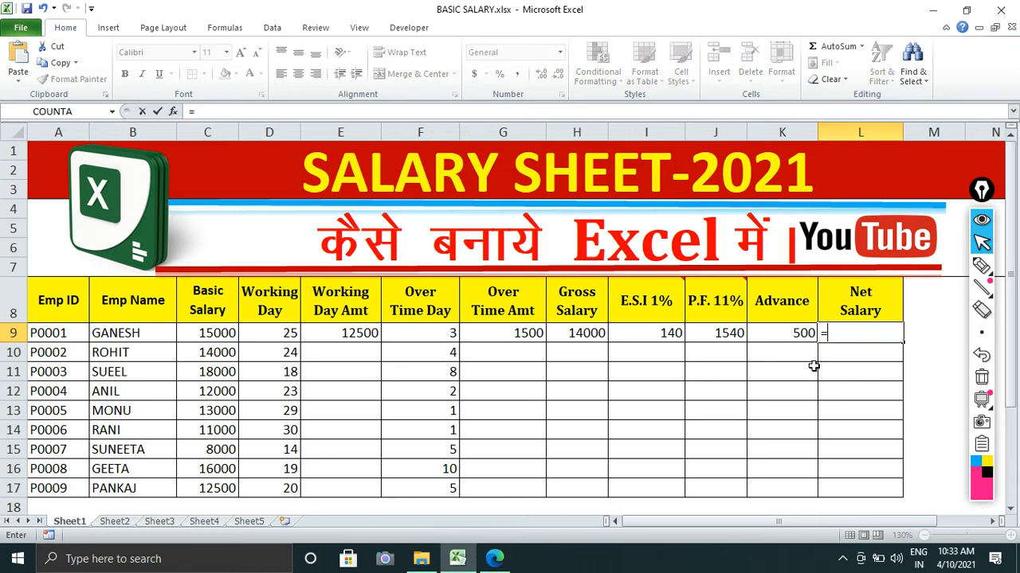
click(587, 334)
text(-)
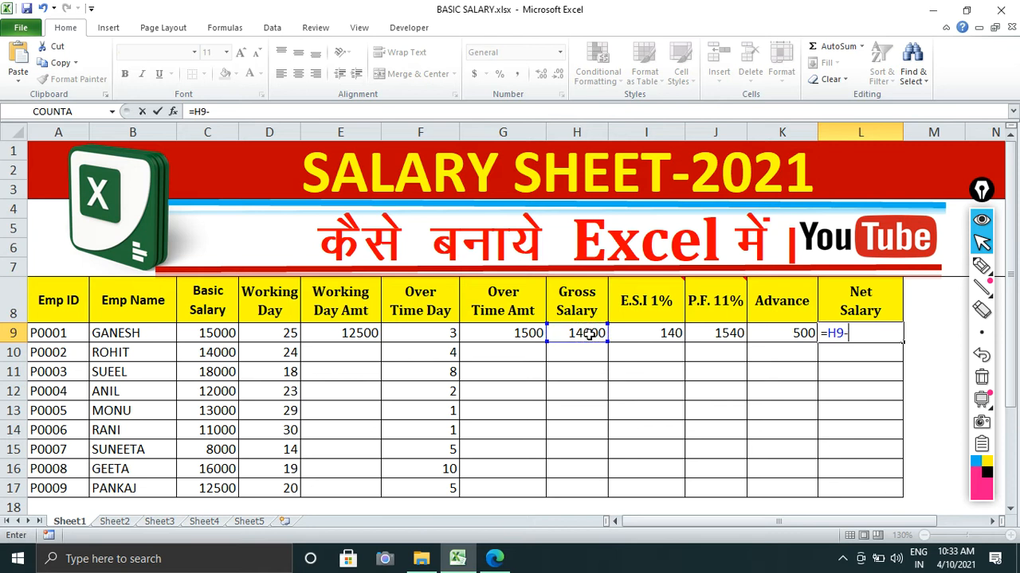
click(642, 333)
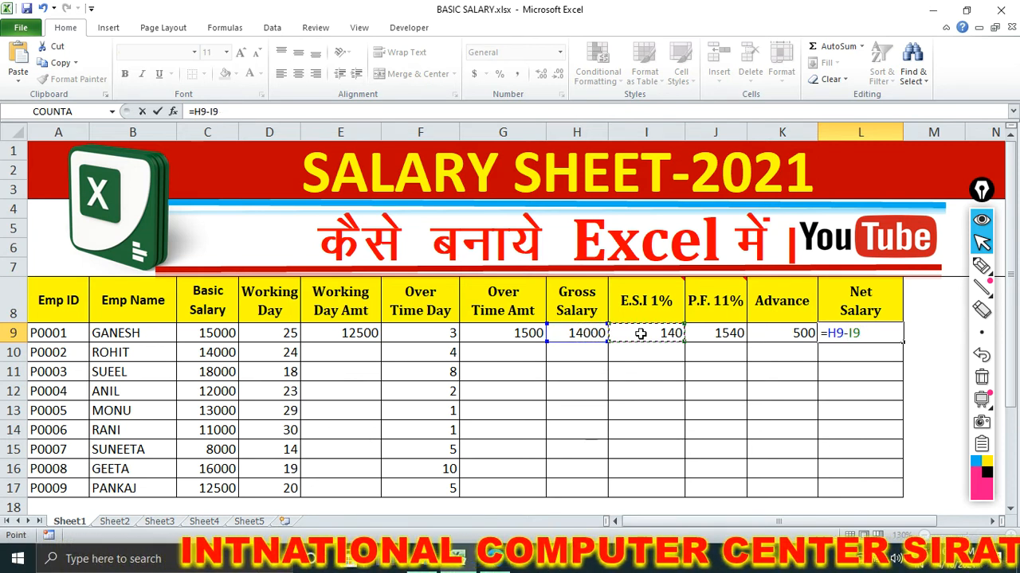
text(-)
click(719, 335)
text(-)
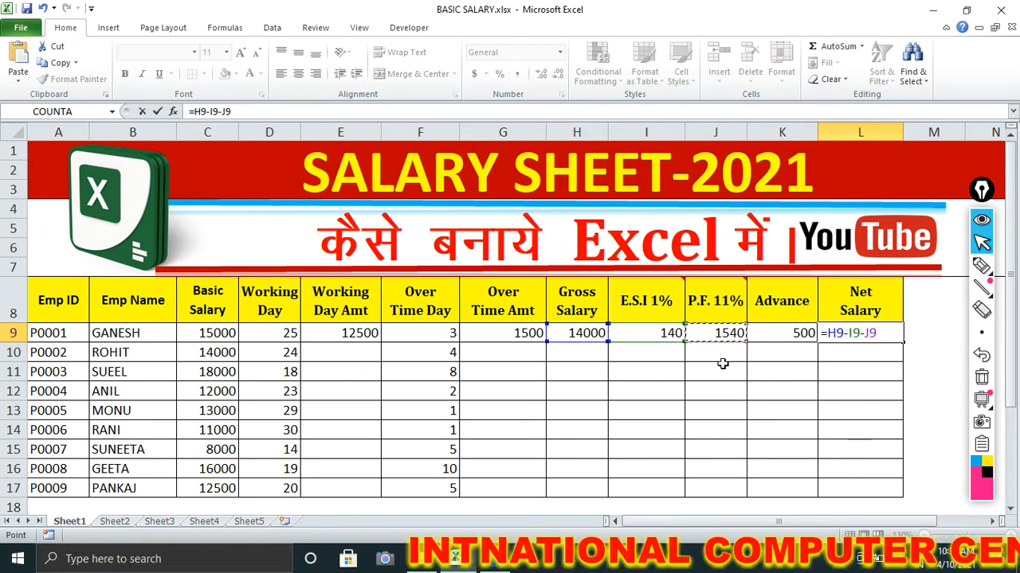
click(784, 333)
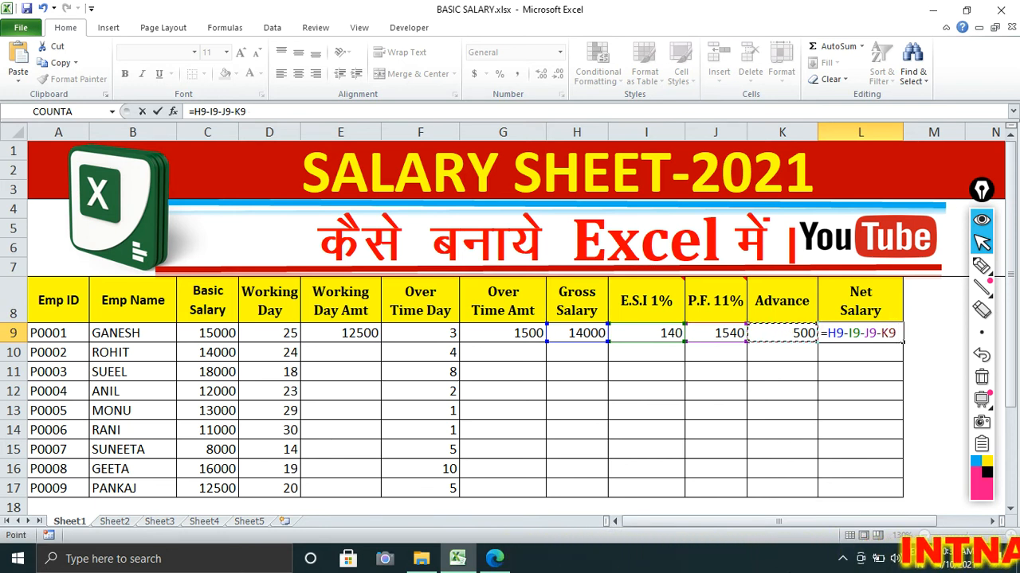
key(Return)
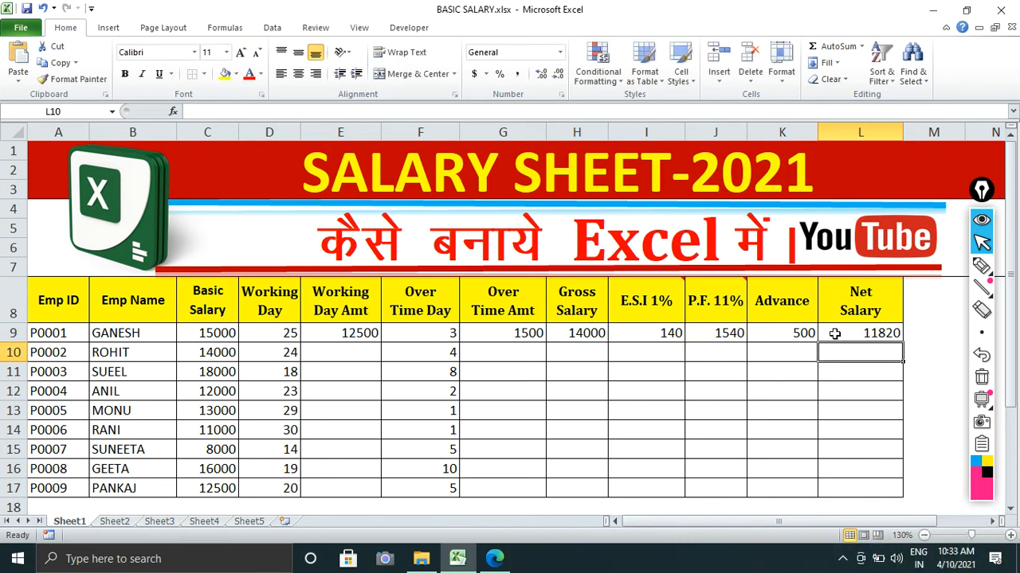
click(832, 335)
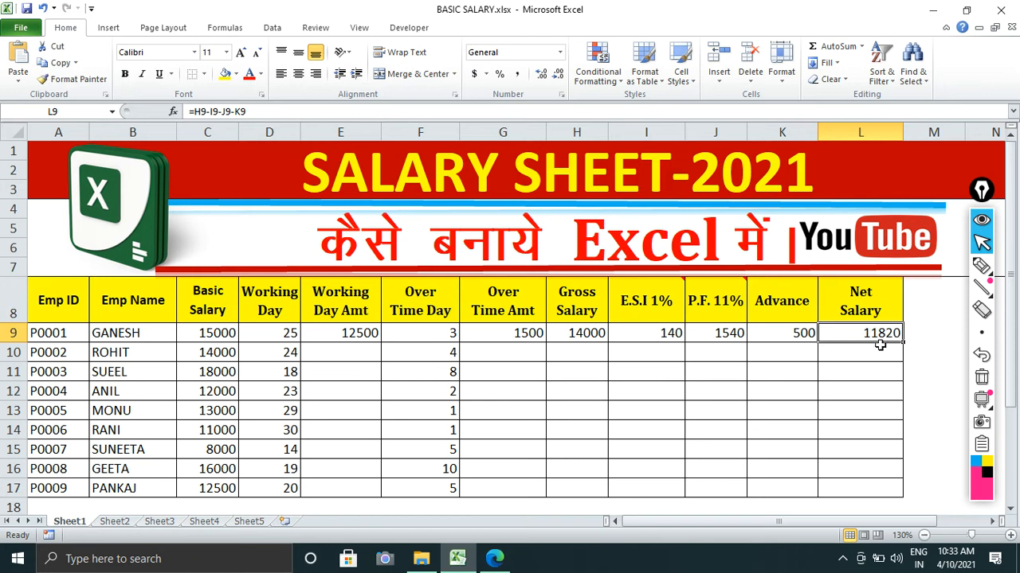
Step: Review row 9 from Gross Salary through the deductions to Net Salary by underlining the values with the pen, and clear the marks
click(227, 341)
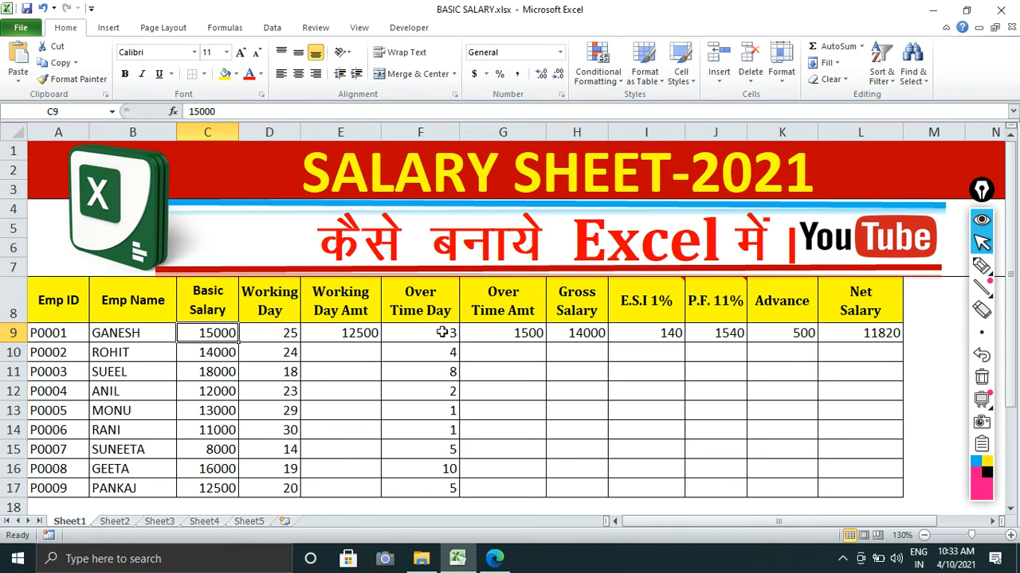
click(579, 337)
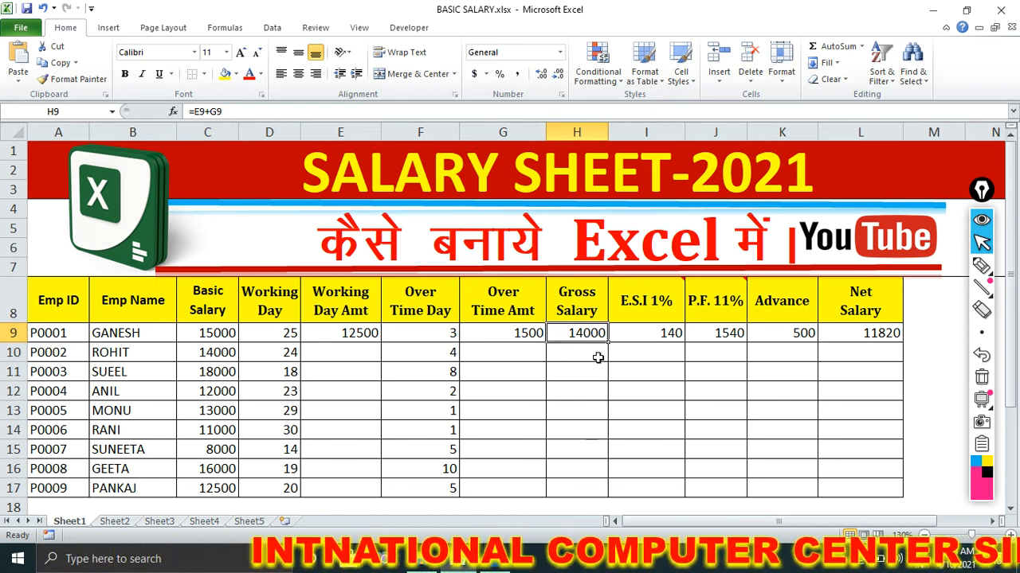
click(981, 266)
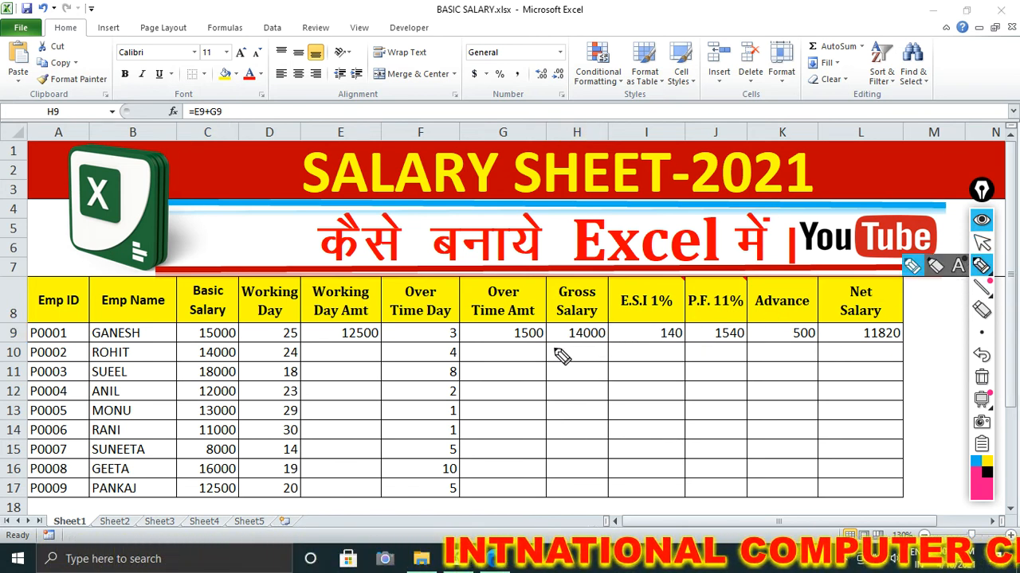
drag(548, 344, 742, 344)
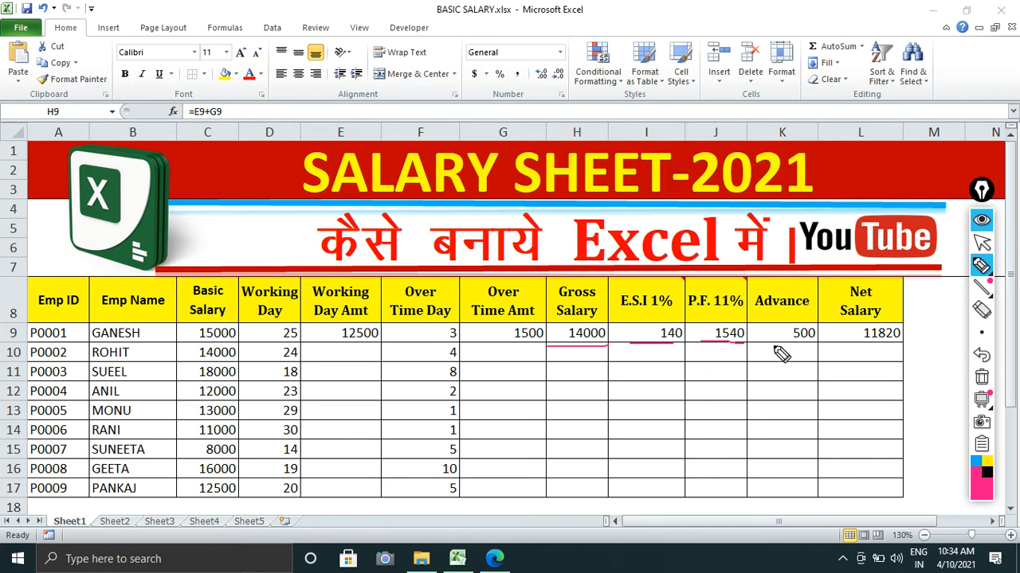
drag(781, 344, 892, 344)
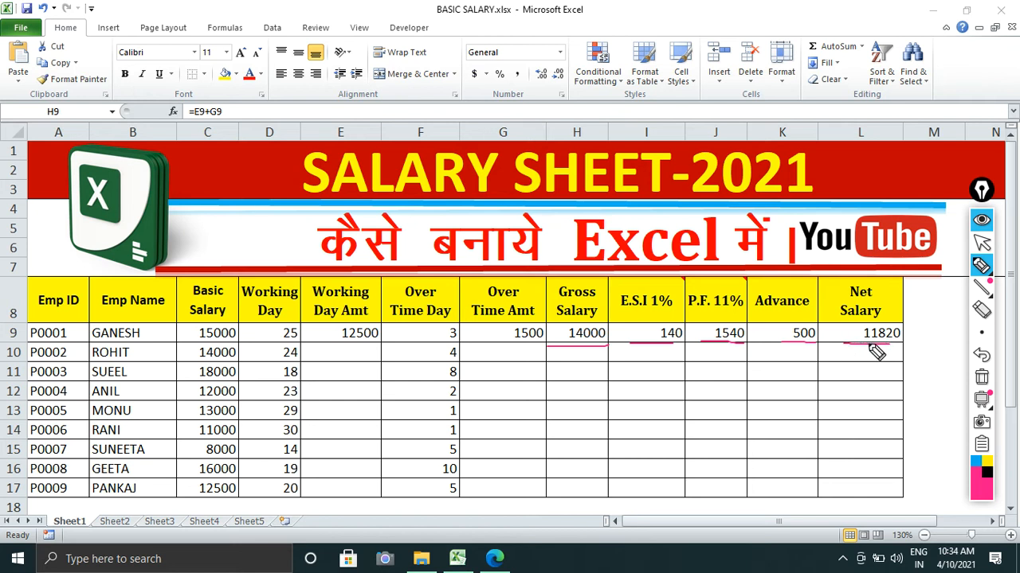
click(981, 379)
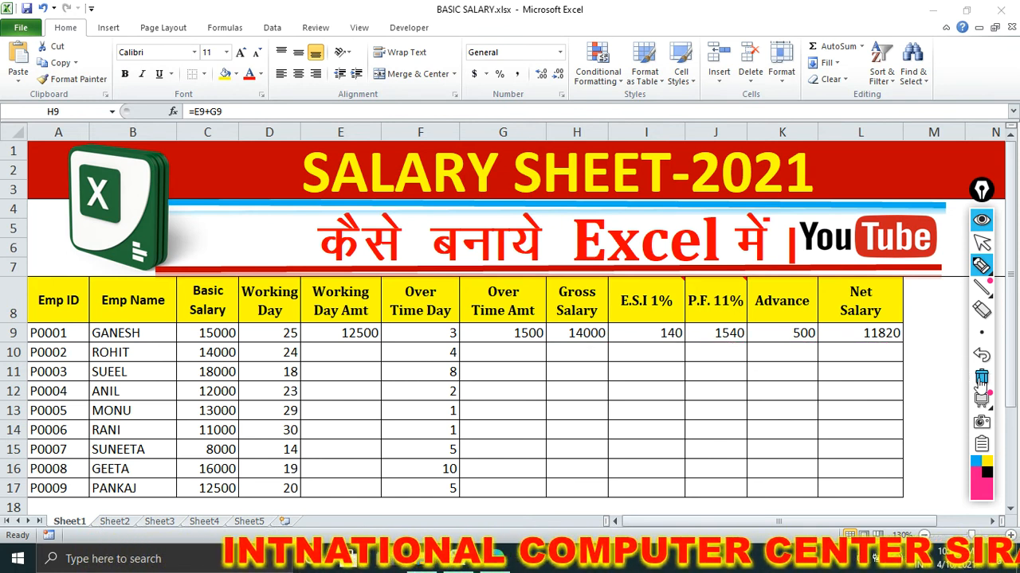
click(981, 242)
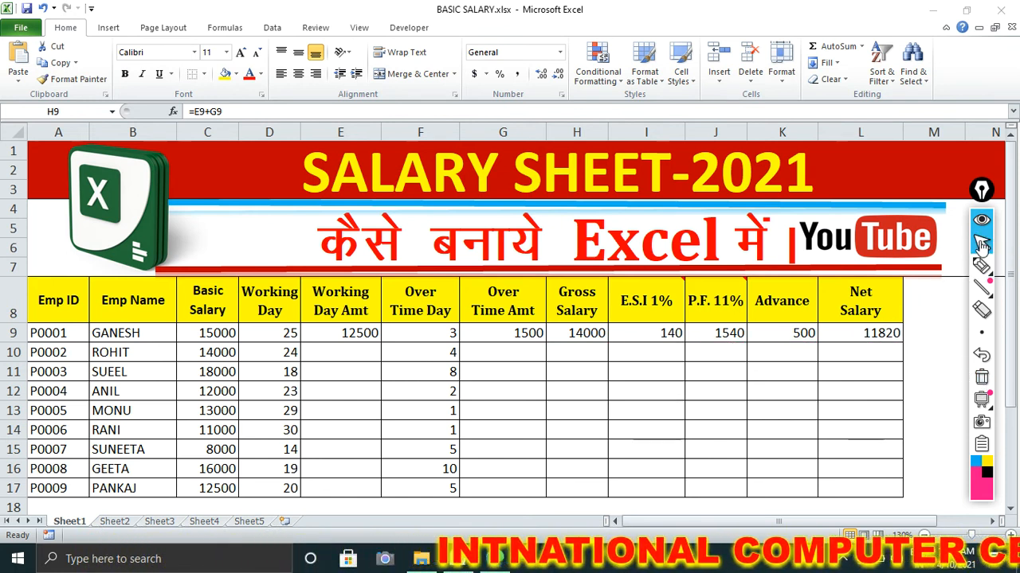
Step: Fill the Working Day Amt and Over Time Amt formulas from row 9 down to row 17
click(539, 332)
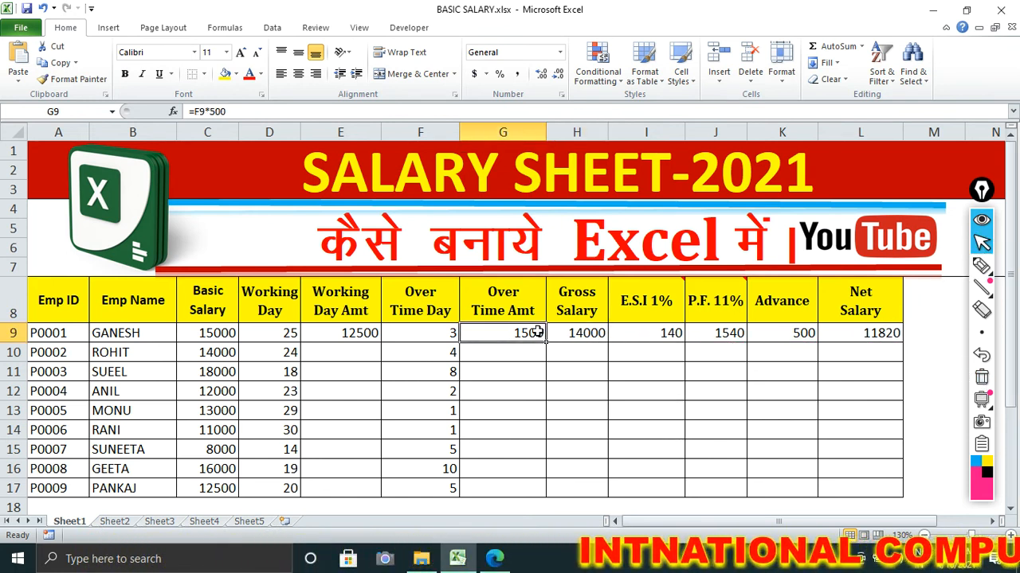
click(358, 333)
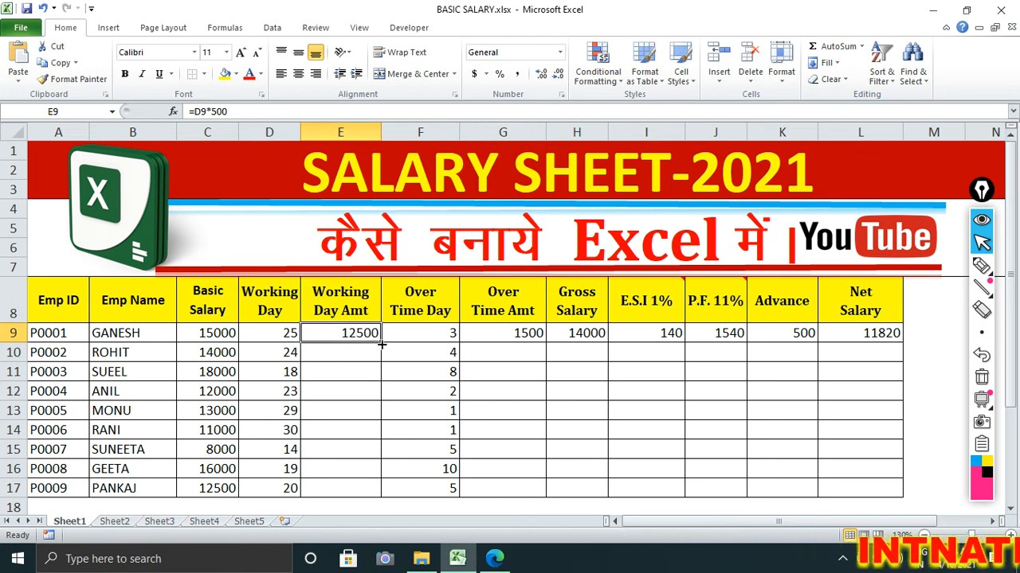
drag(382, 344, 383, 488)
click(523, 338)
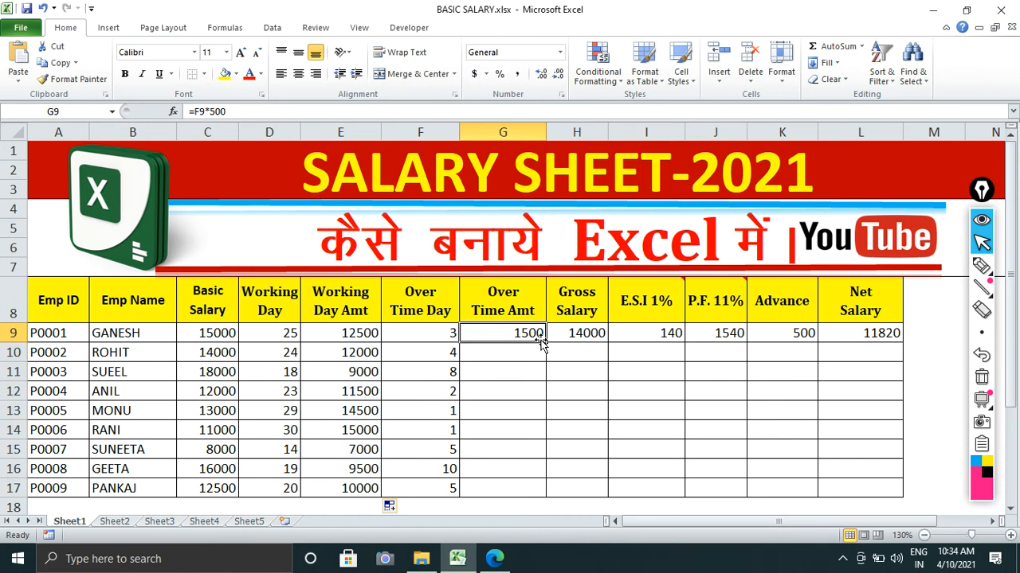
drag(549, 344, 530, 488)
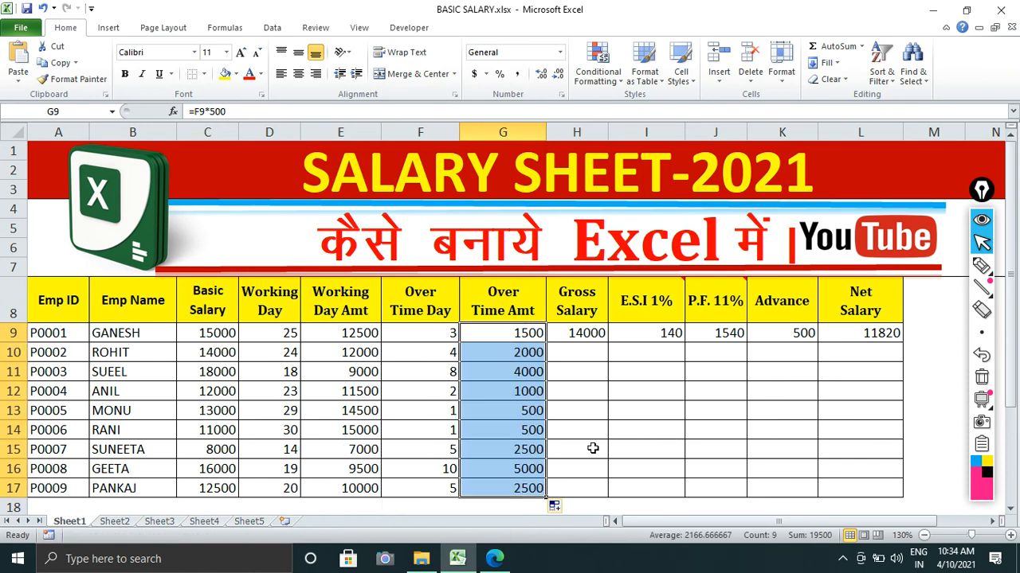
Step: Fill the Gross Salary and E.S.I 1% formulas from row 9 down to row 17
click(599, 333)
drag(609, 345, 604, 487)
click(666, 338)
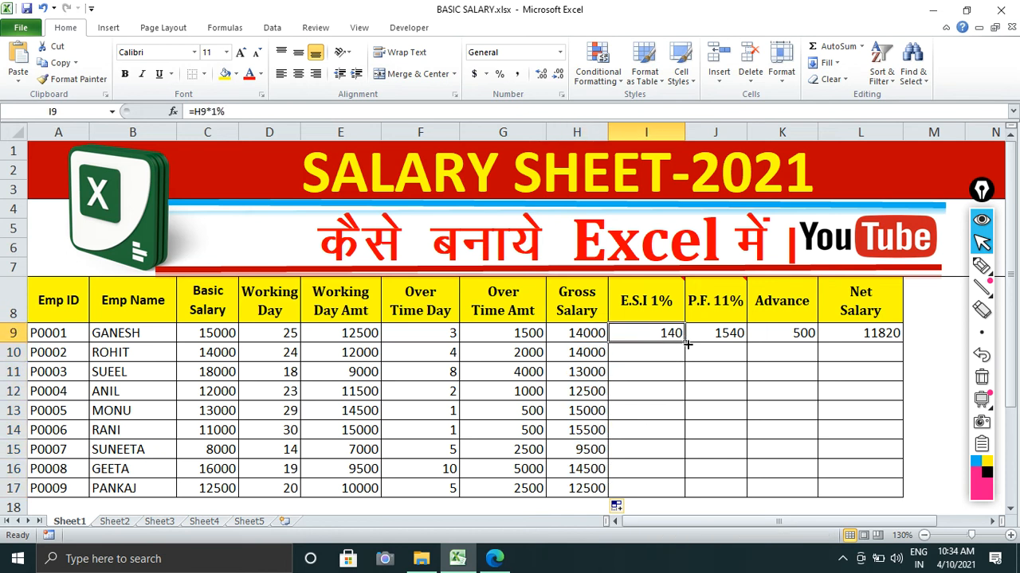
drag(687, 344, 662, 489)
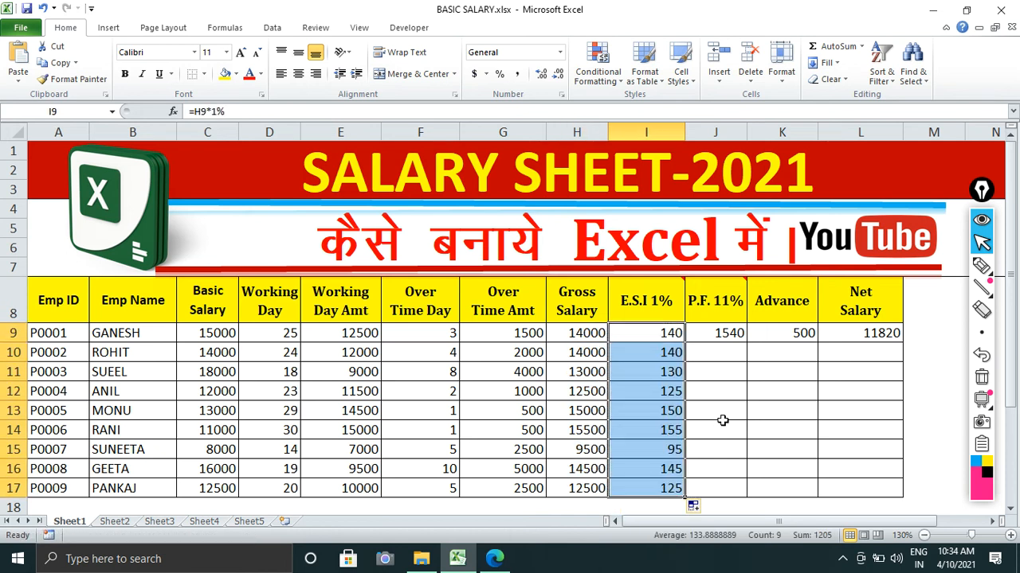
click(729, 334)
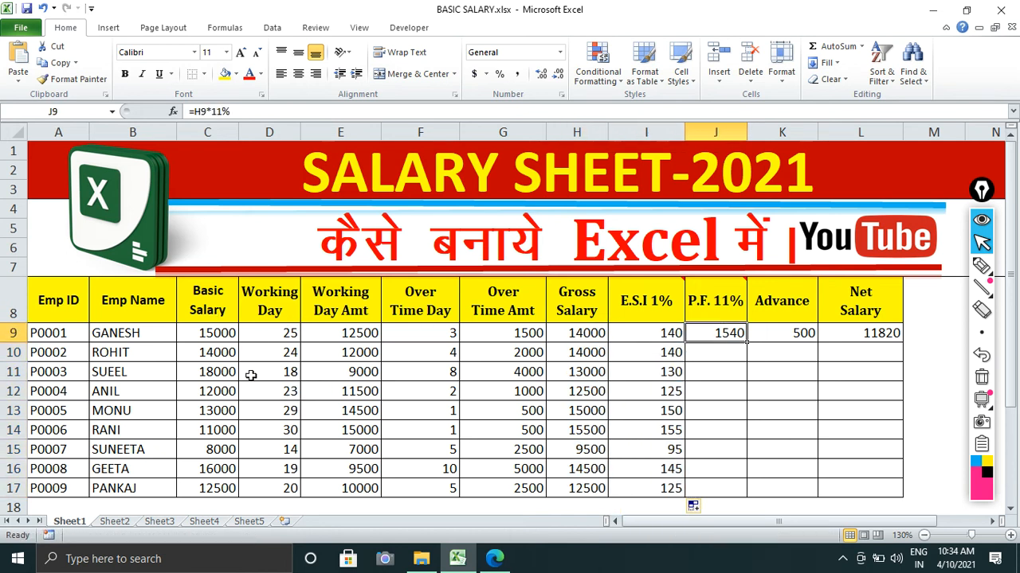
click(223, 337)
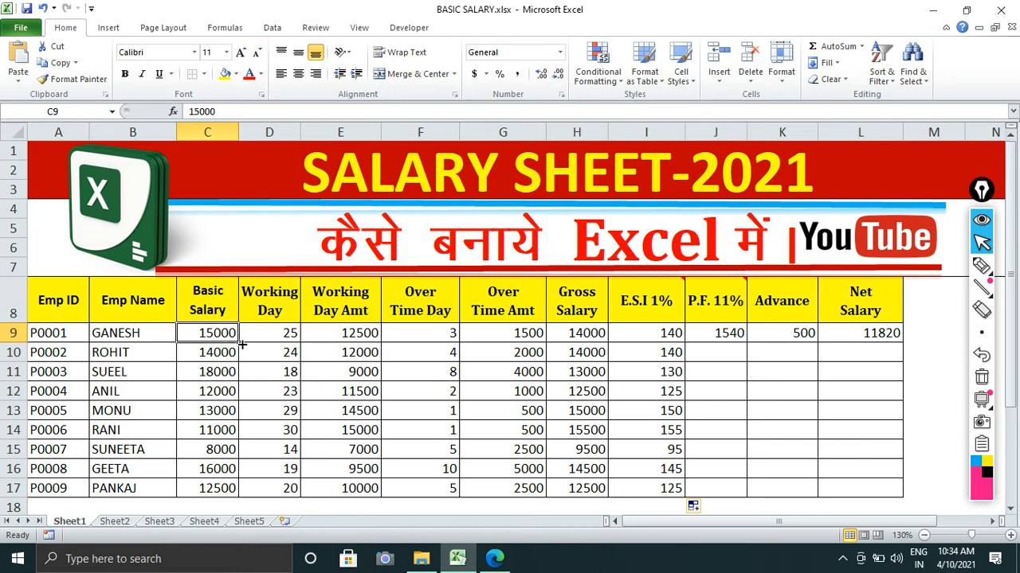
Step: Copy the first employee's Basic Salary of 15000 down to all employees through C17
drag(240, 344, 239, 491)
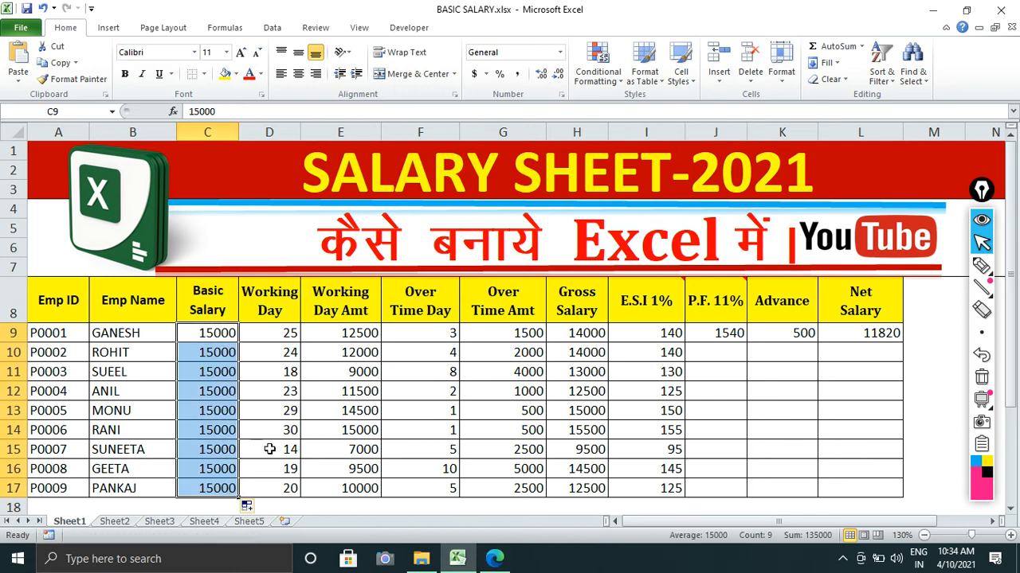
click(277, 398)
click(391, 391)
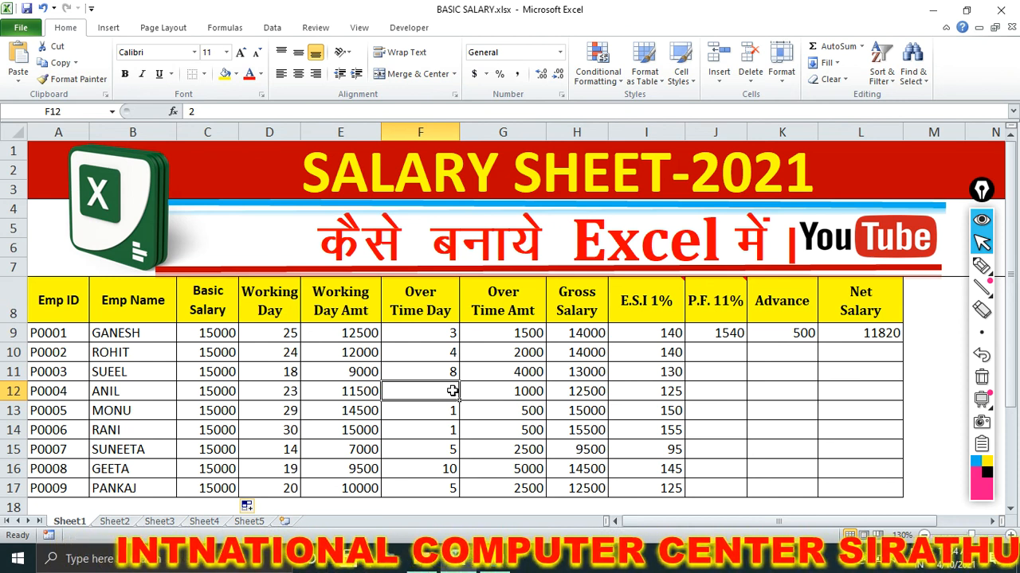
drag(212, 333, 213, 488)
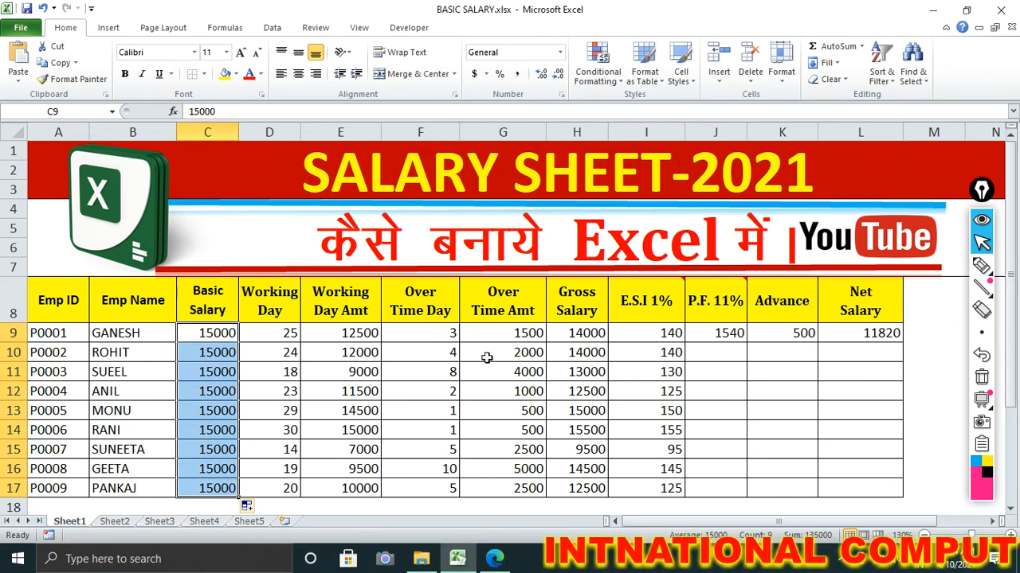
Step: Fill the P.F. 11% formula from J9 down to row 17
click(650, 394)
click(721, 333)
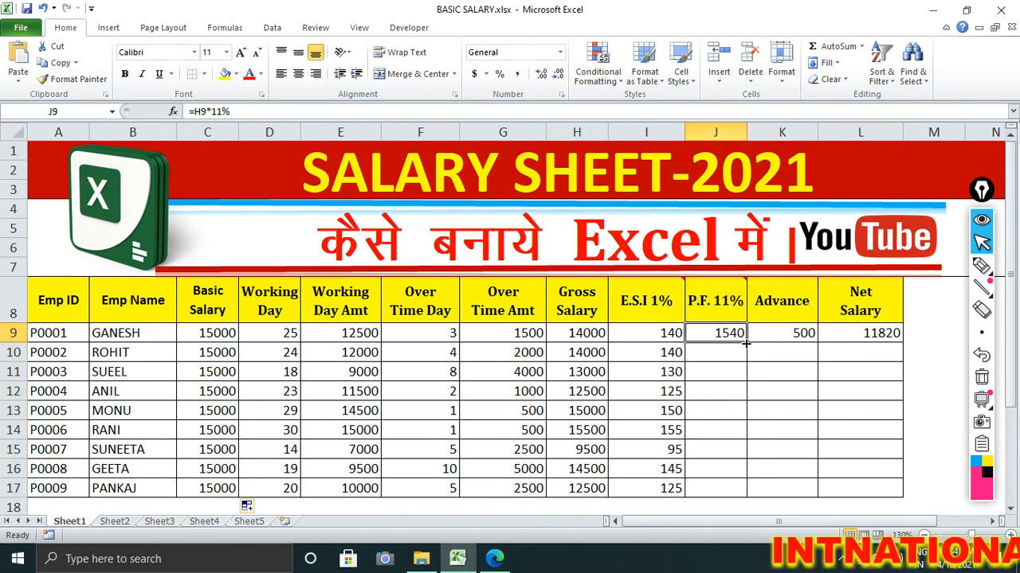
drag(747, 342, 739, 490)
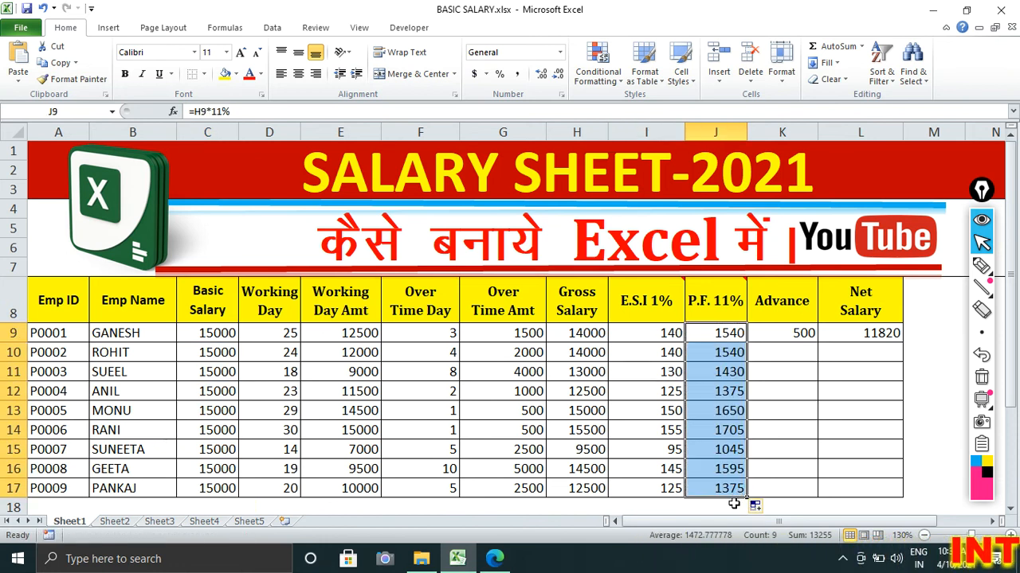
Step: Enter an Advance of 600 in K10 and extend the K9:K10 number series down to K14
click(804, 335)
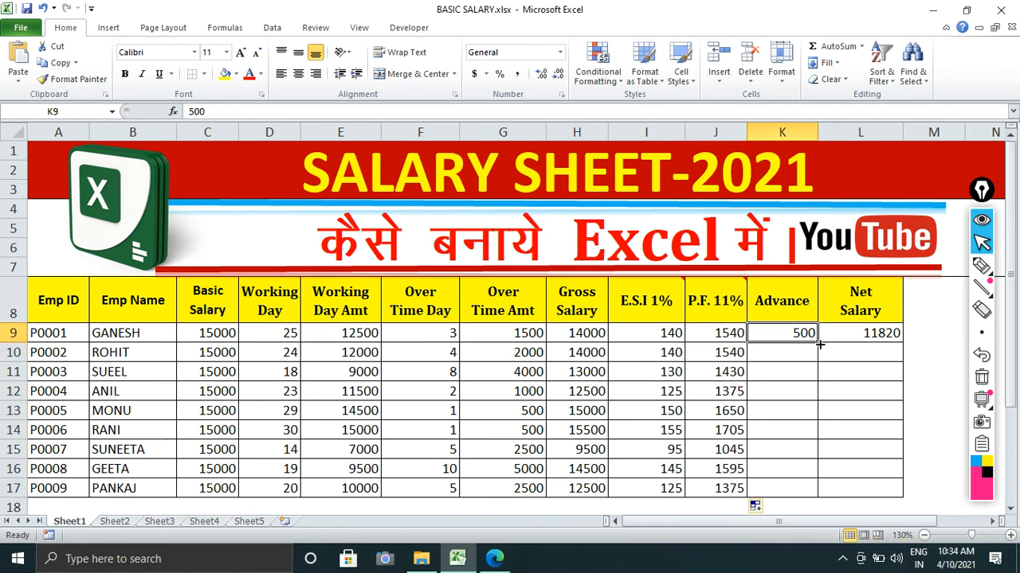
click(806, 355)
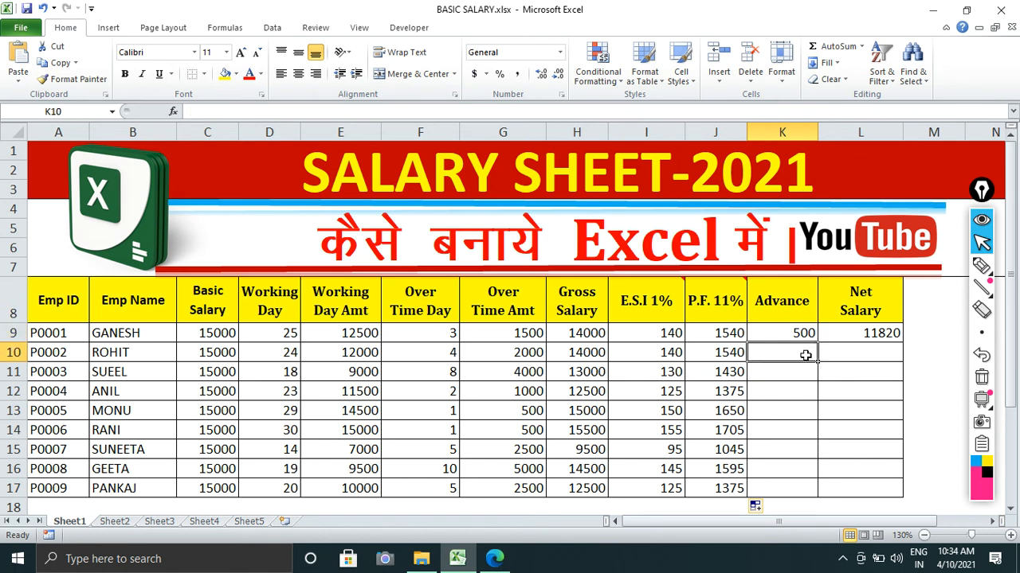
text(600)
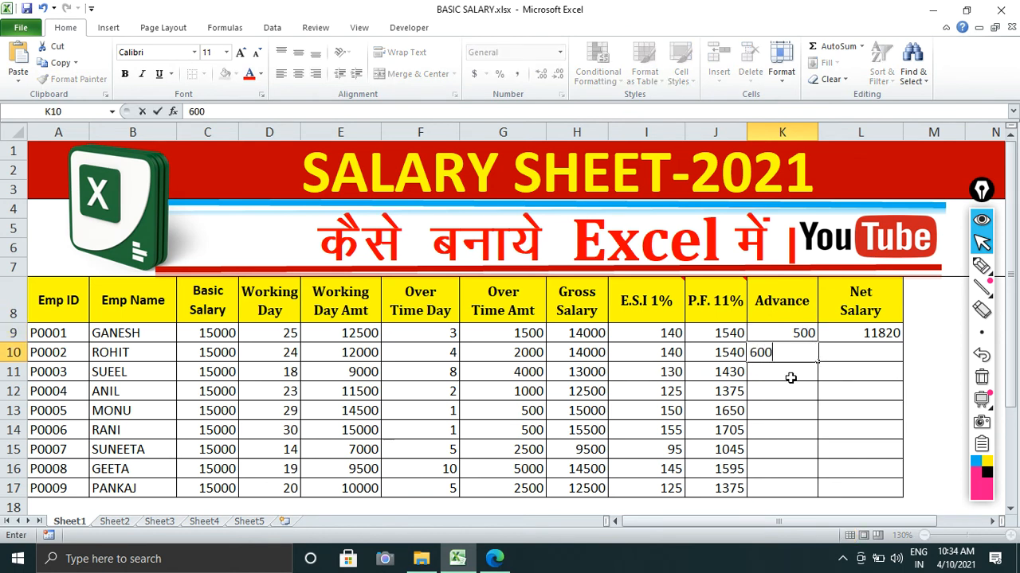
key(Return)
drag(801, 335, 811, 431)
Step: Enter Advance amounts of 800, 1200 and 1500 in K15, K16 and K17
click(797, 451)
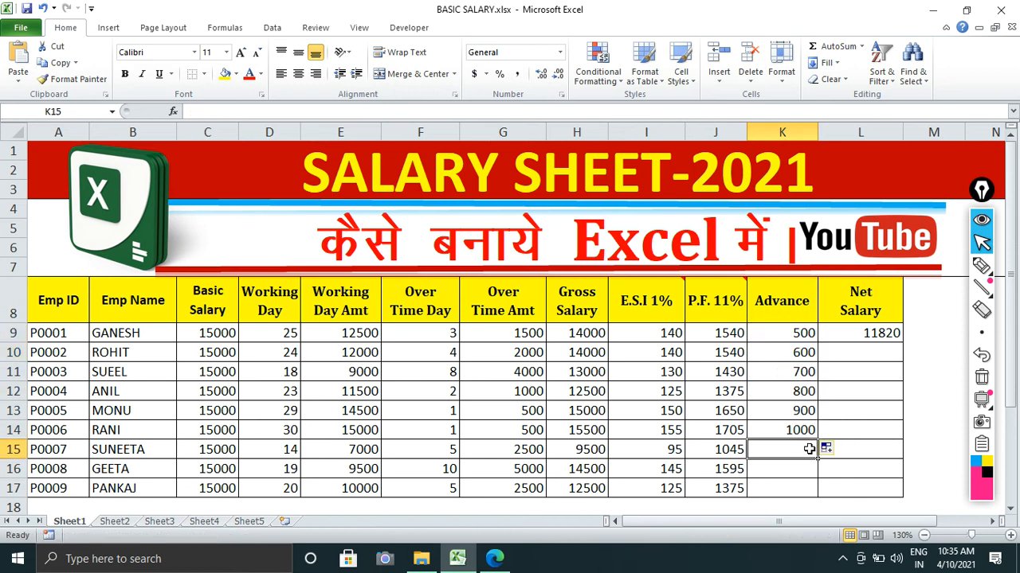
text(800)
key(Return)
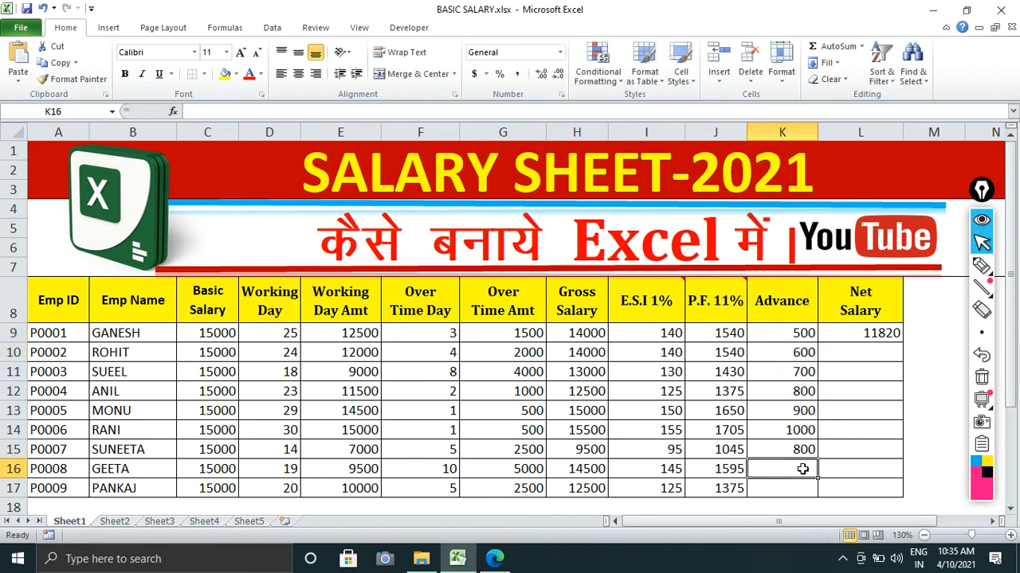
text(1200)
click(798, 489)
text(1500)
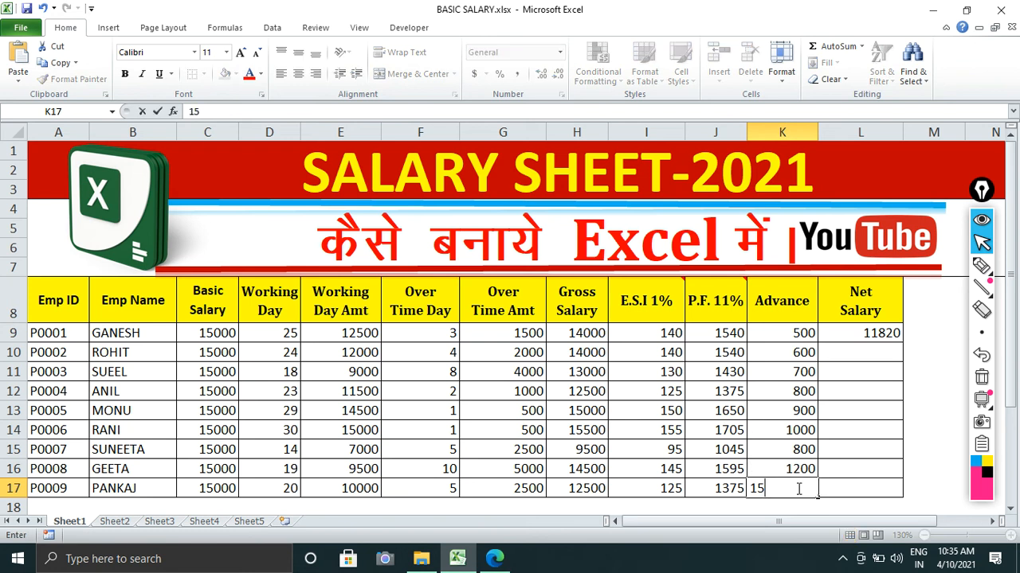
Step: Fill the Net Salary formula from L9 down to row 17
click(877, 410)
click(884, 335)
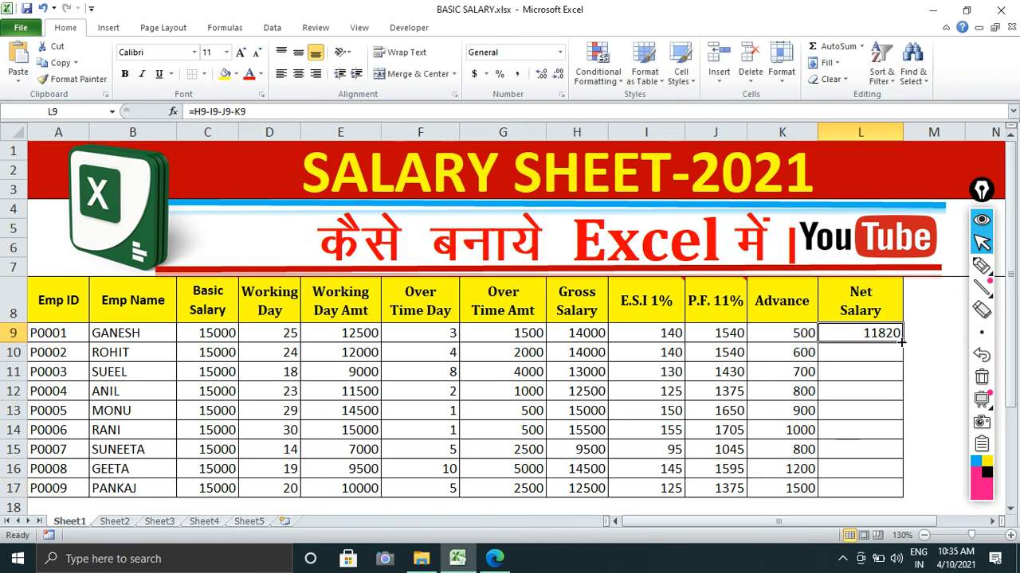
drag(901, 343, 884, 496)
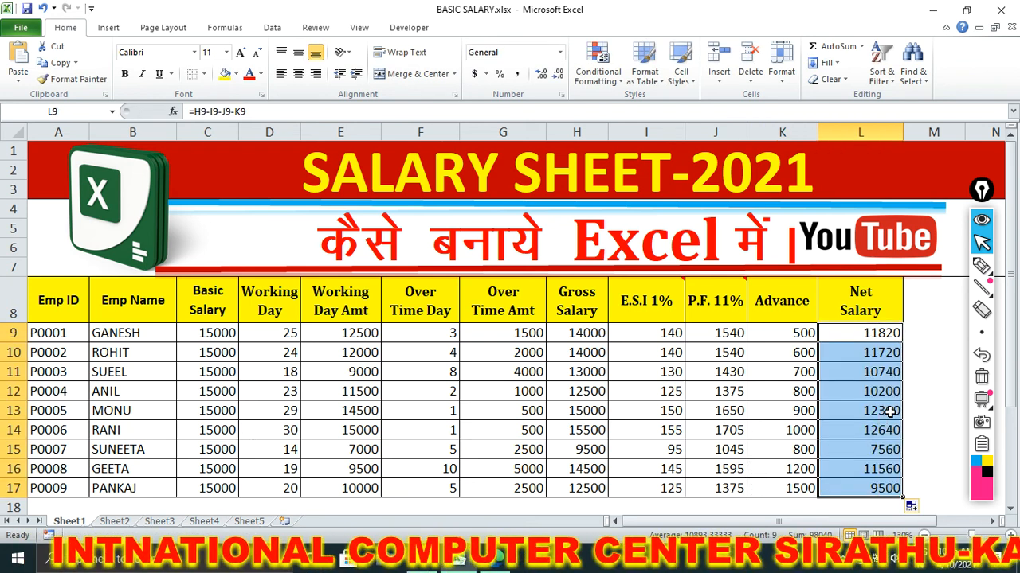
click(890, 410)
key(Up)
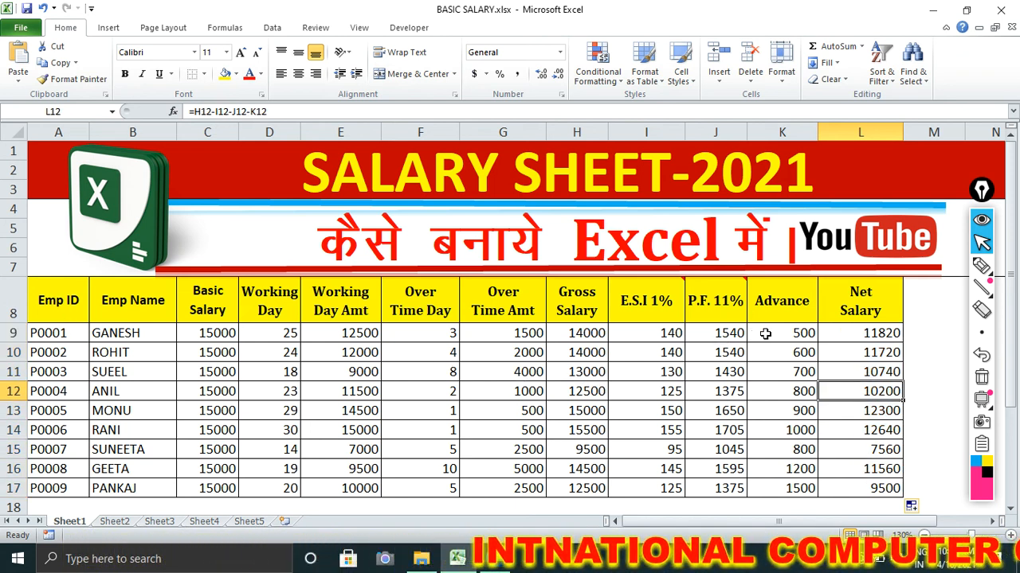
Step: Review the first employee's Working Day Amt and Over Time Amt formulas in row 9 without changing them
drag(980, 190, 985, 185)
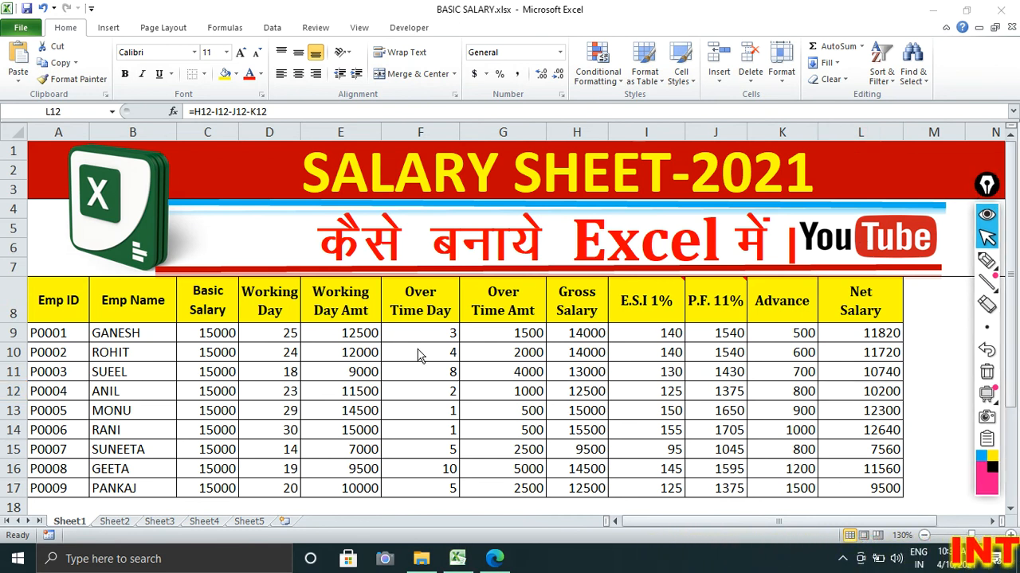
click(453, 337)
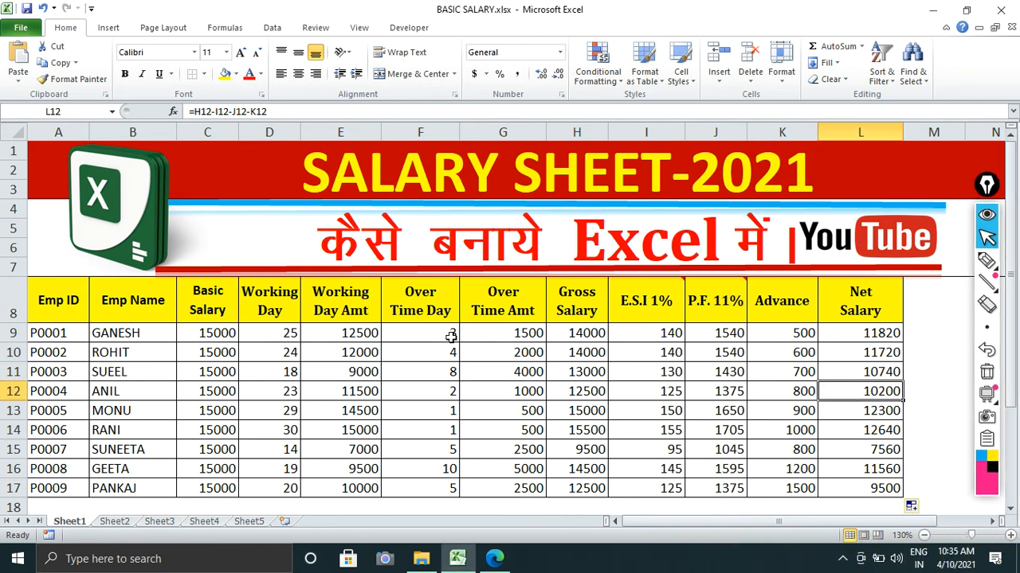
click(437, 337)
click(372, 336)
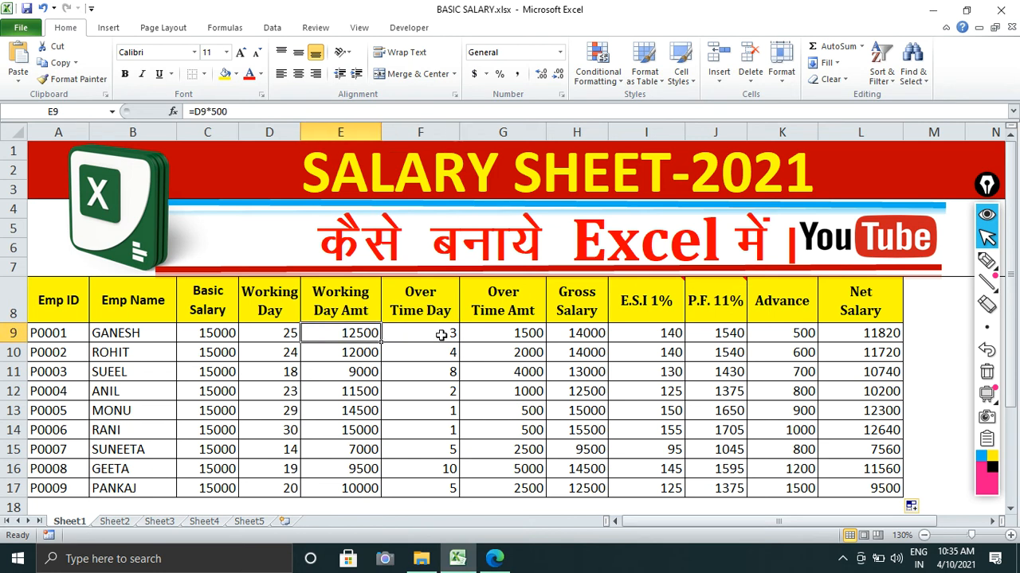
double_click(353, 335)
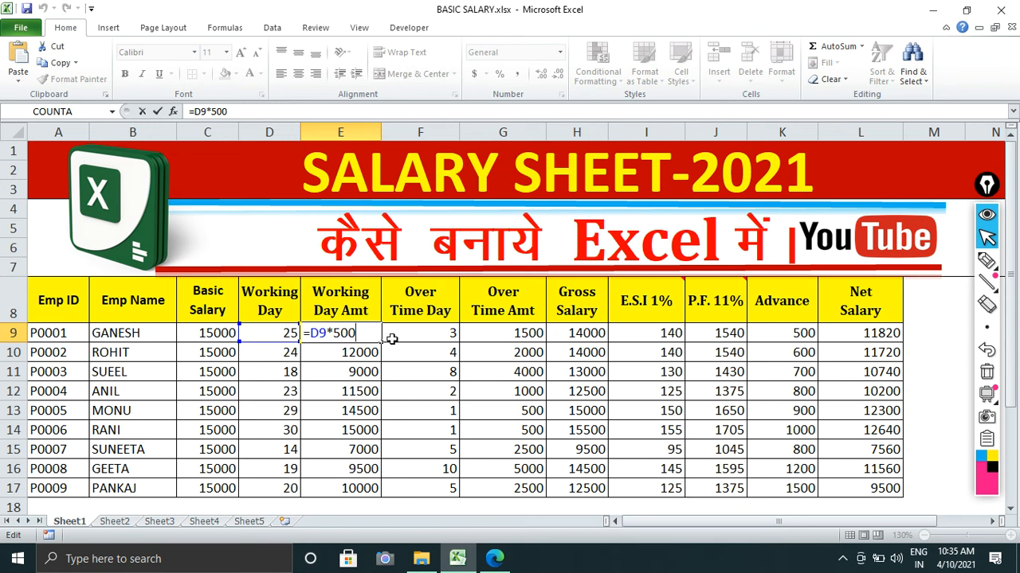
key(Escape)
double_click(495, 335)
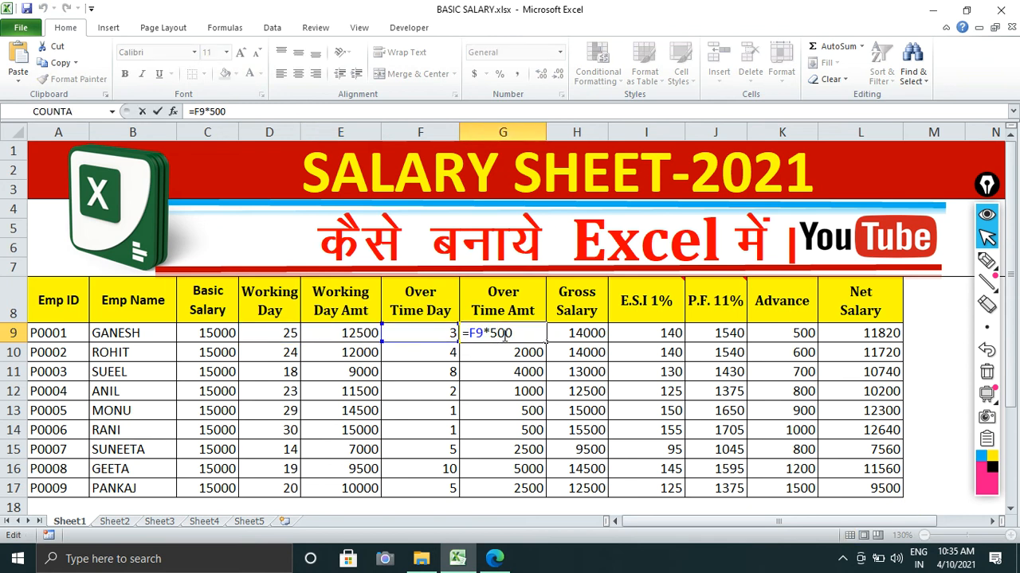
key(Escape)
Step: Examine the first employee's Gross Salary, E.S.I, P.F. and Net Salary formulas and the Advance value in row 9
click(596, 335)
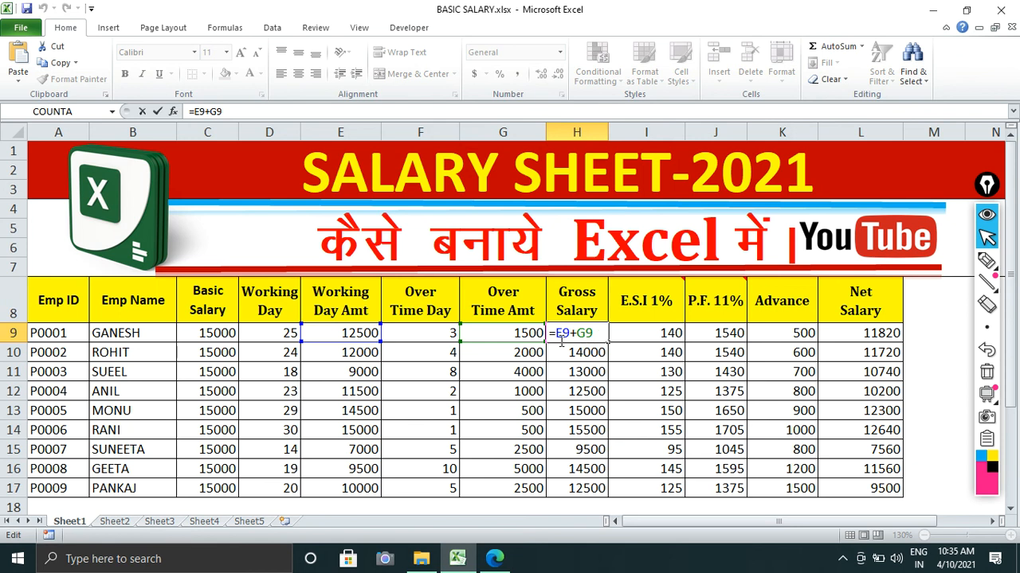
click(665, 331)
double_click(661, 335)
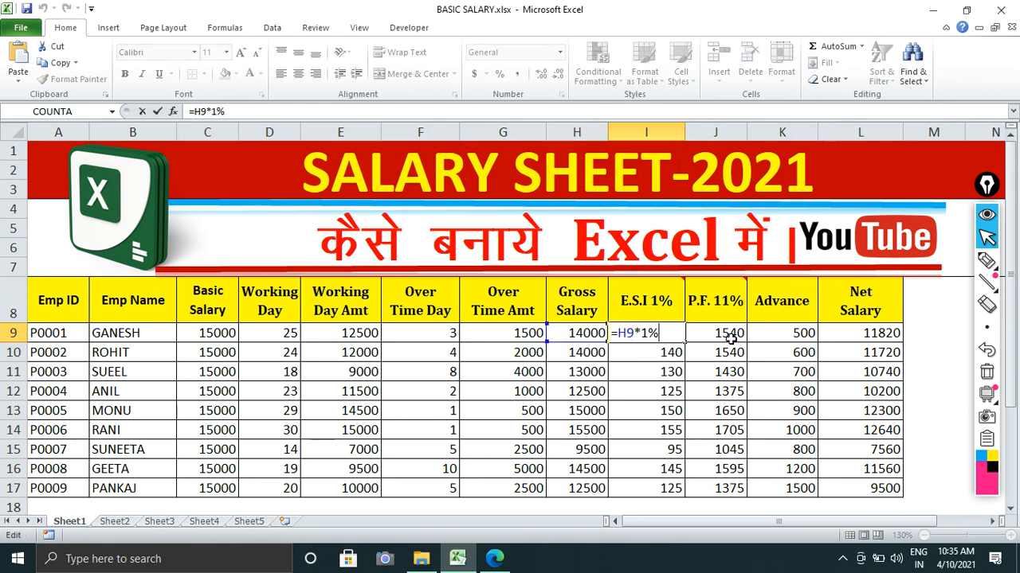
double_click(700, 341)
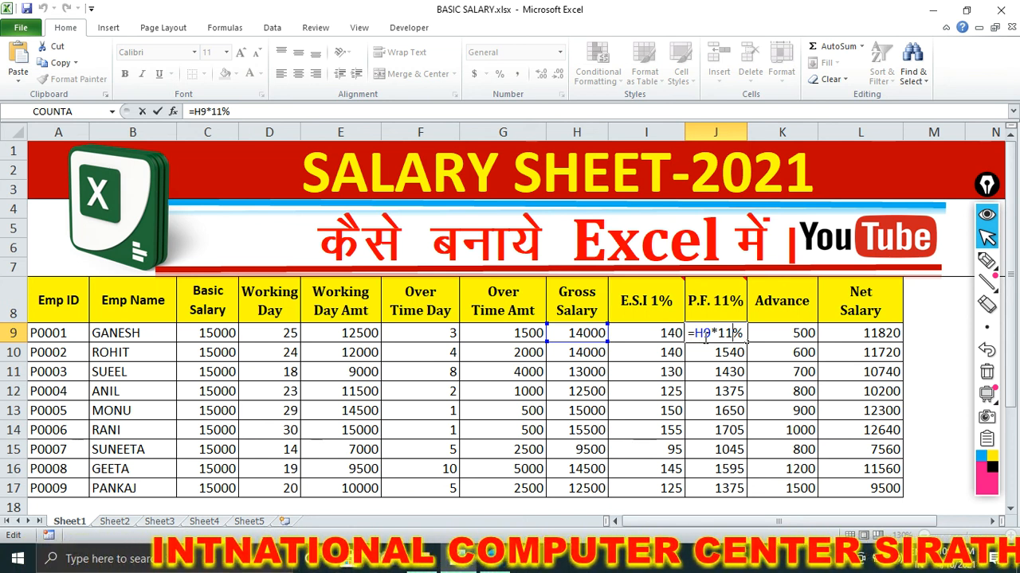
key(Escape)
click(782, 338)
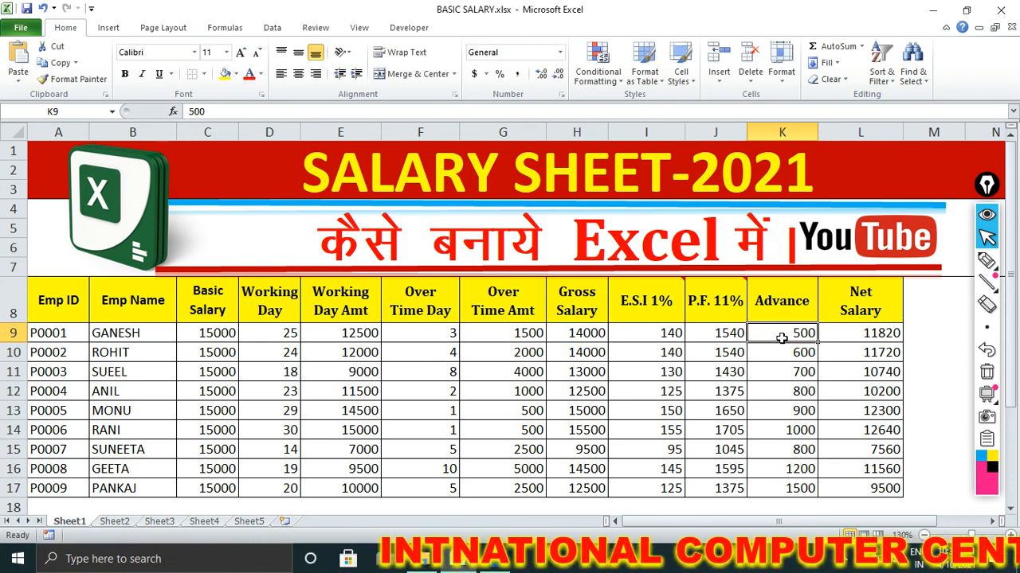
double_click(872, 340)
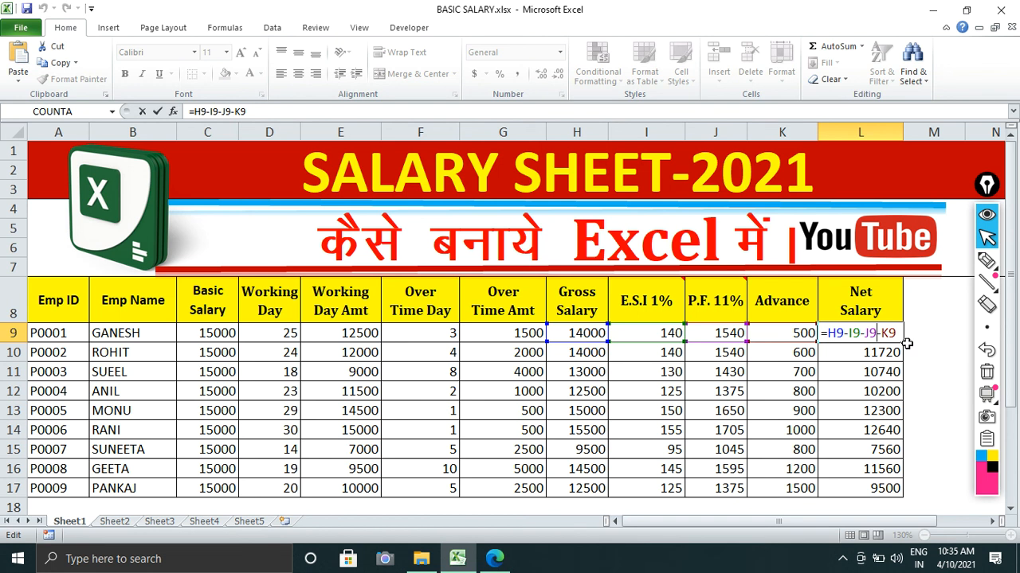
key(Return)
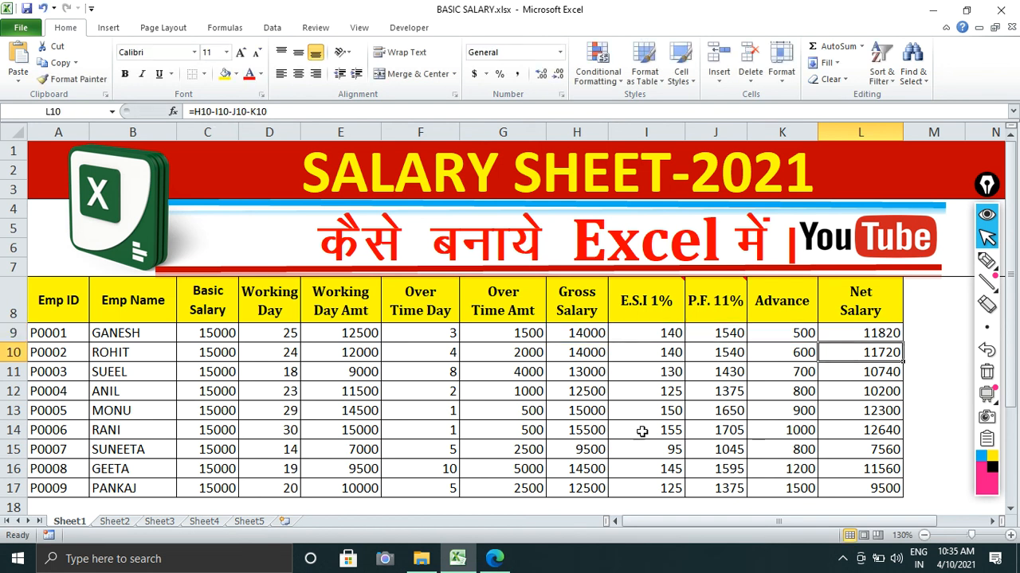
click(626, 410)
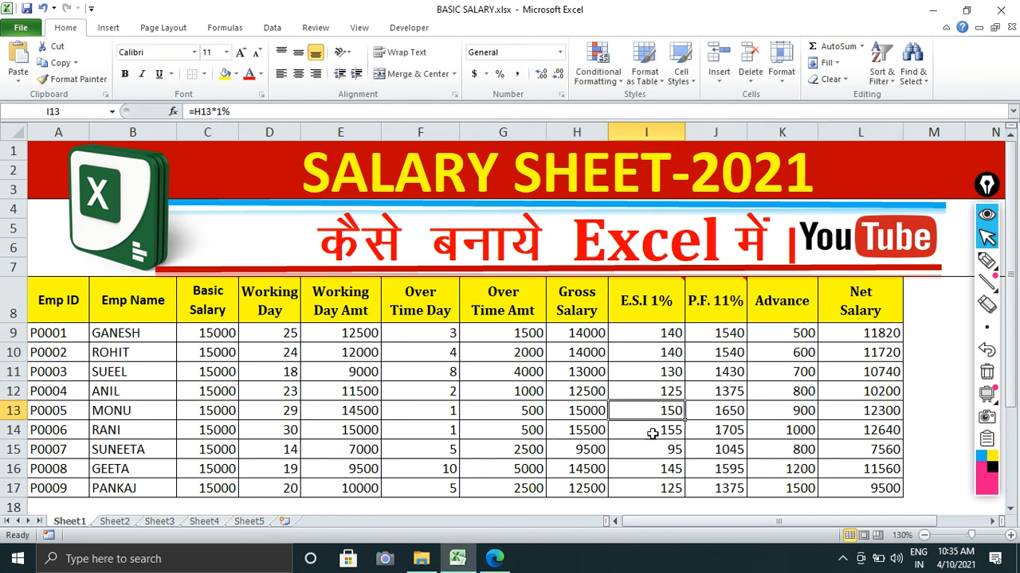